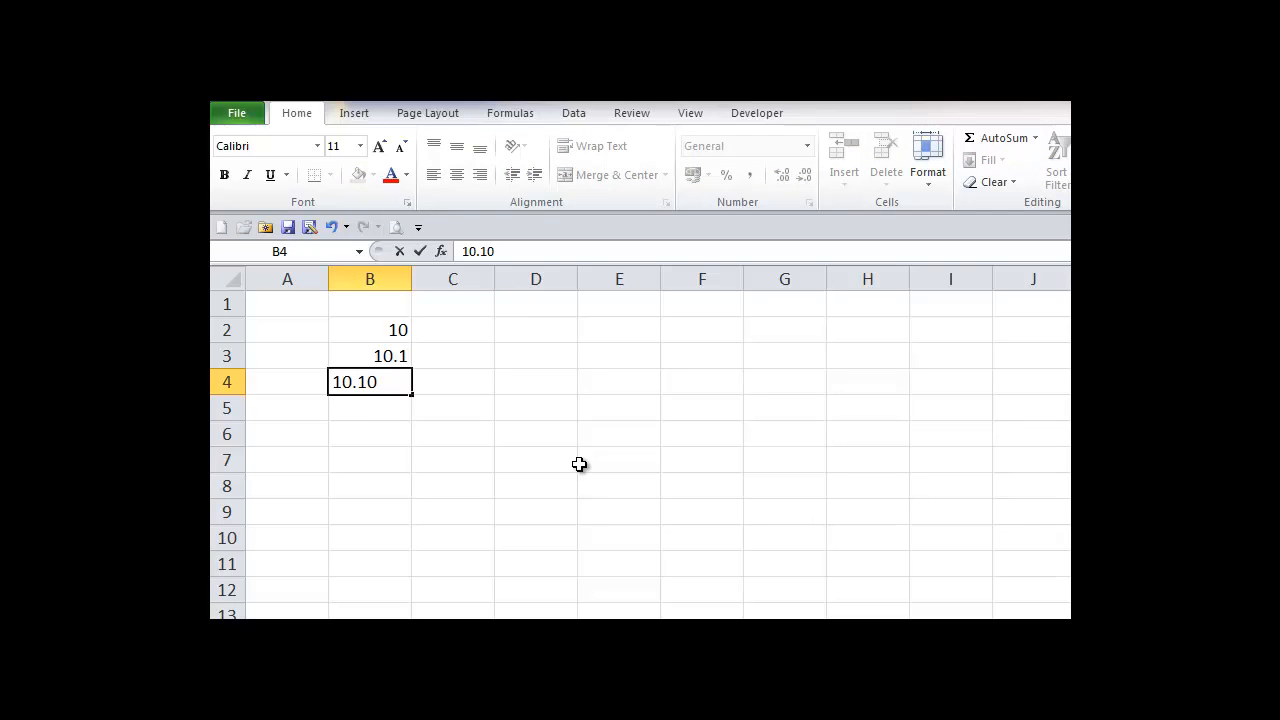
Step: Commit 10.10 in B4, then enter 10.01, 10.15, 10.150, 10.521 and 10.520 in B5:B9
key("Return")
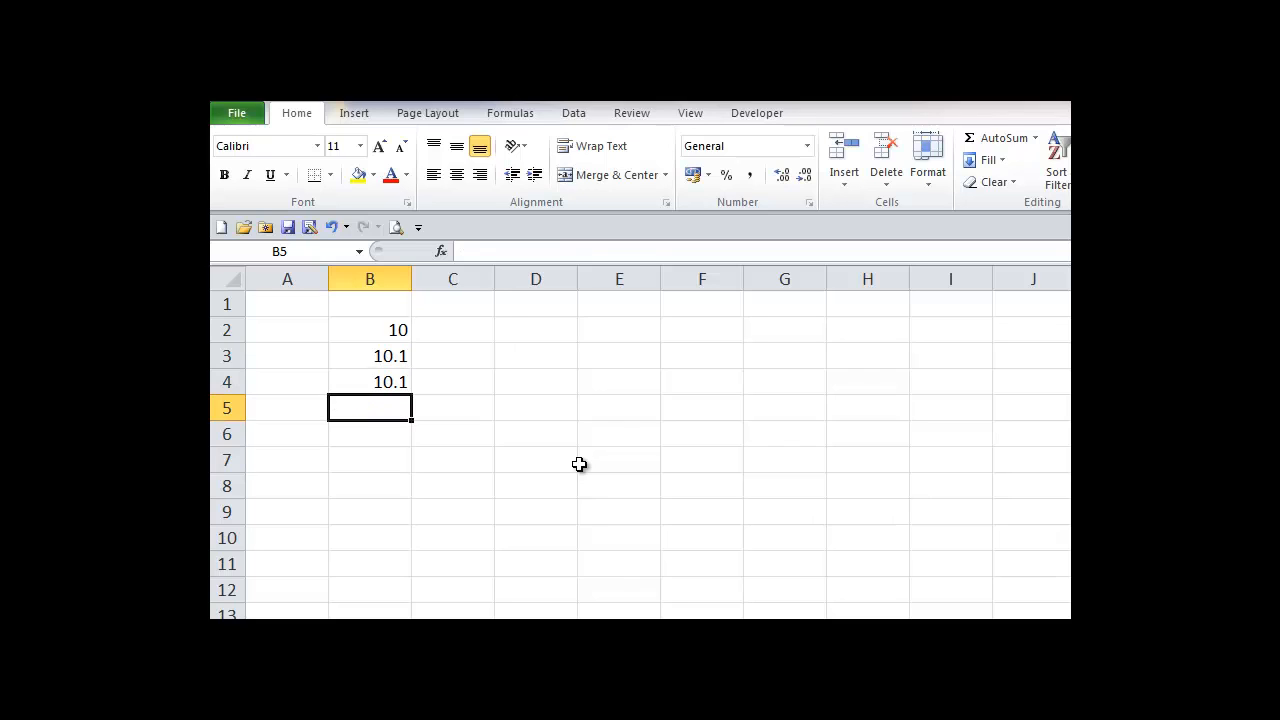
type("10.01")
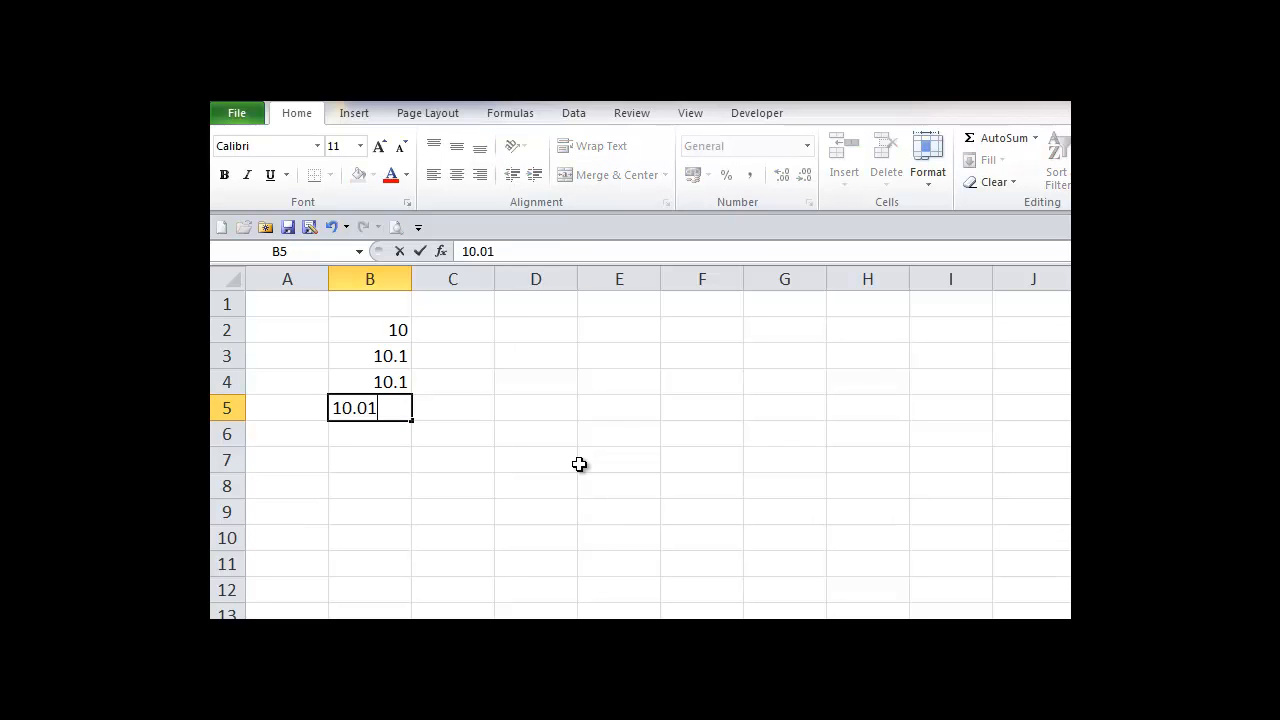
key("Return")
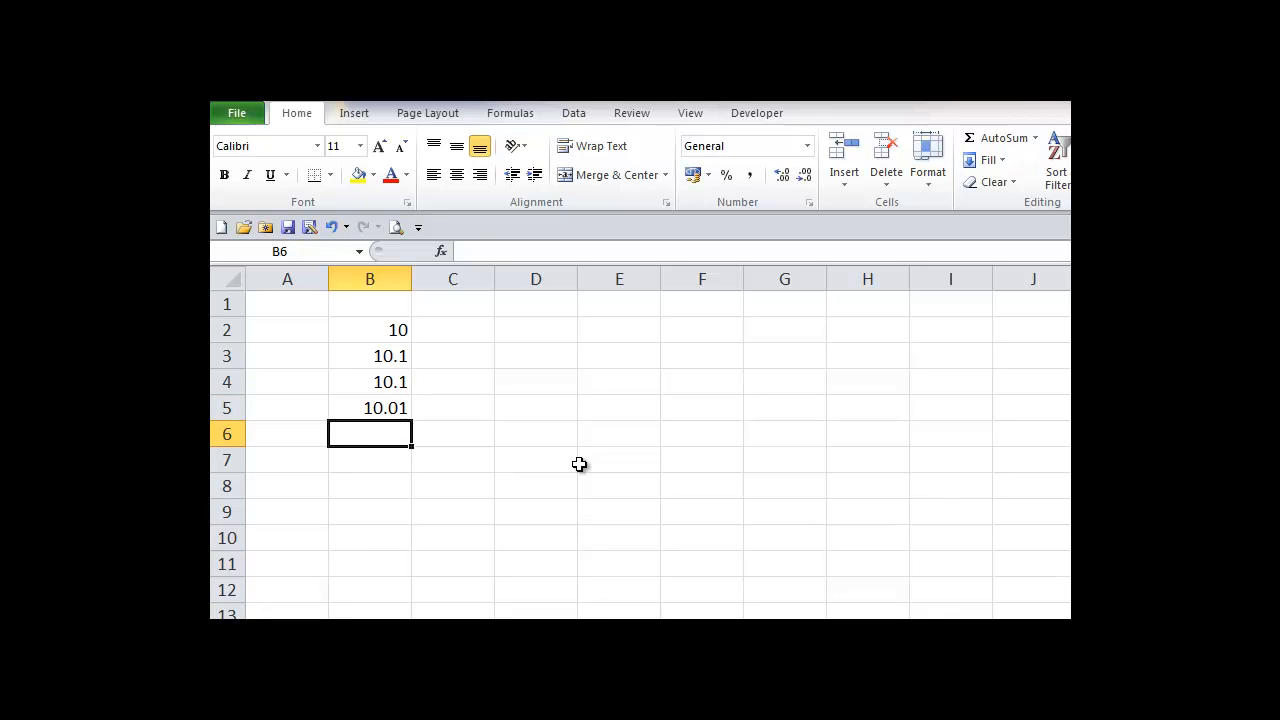
type("10.15")
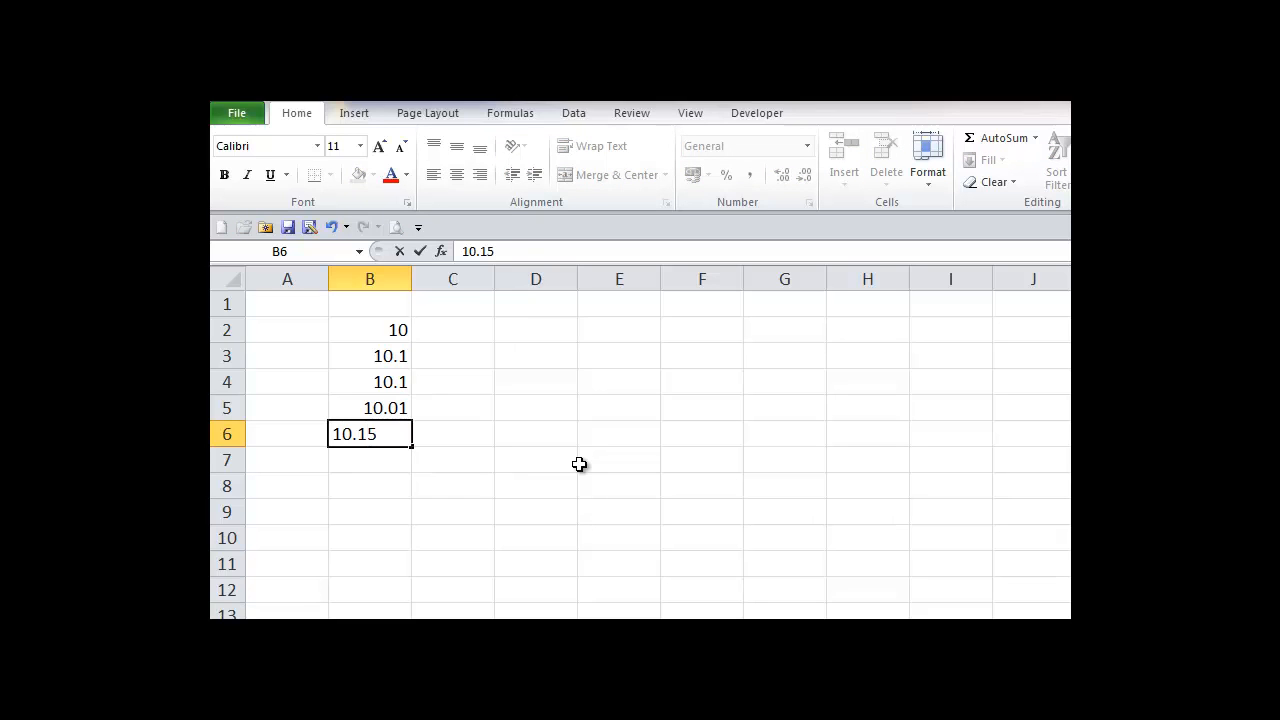
key("Return")
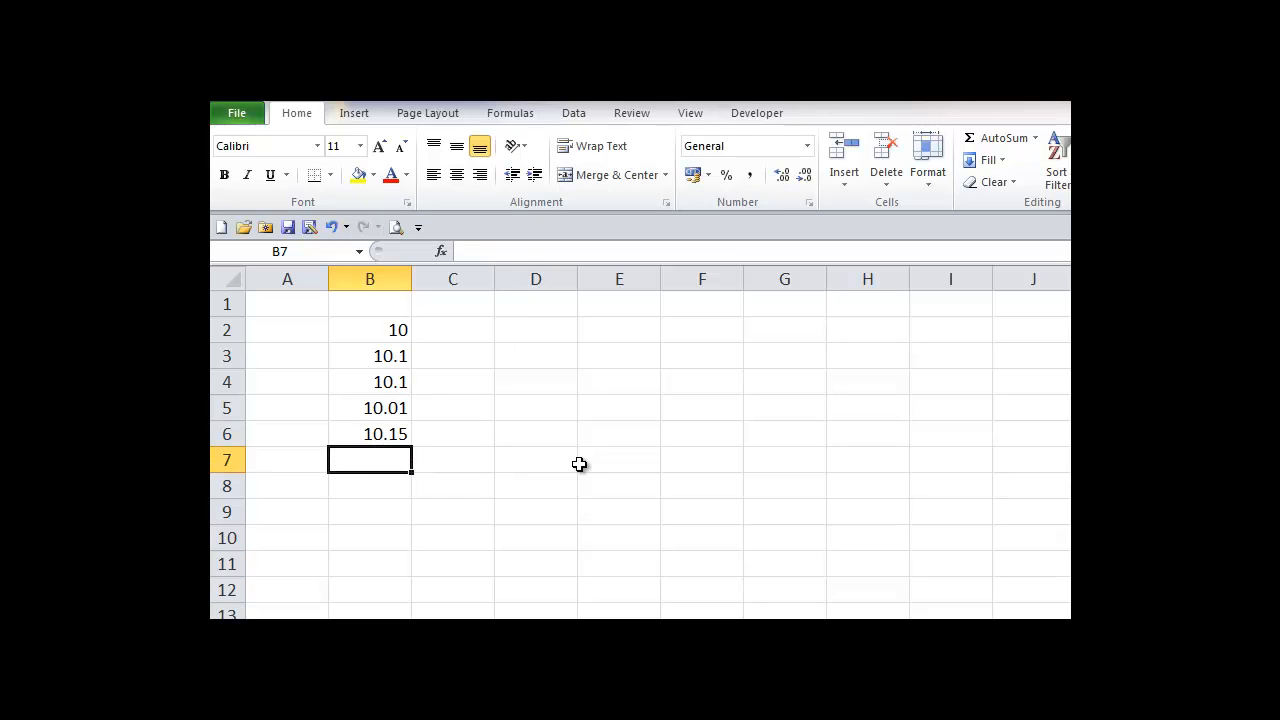
type("10.1")
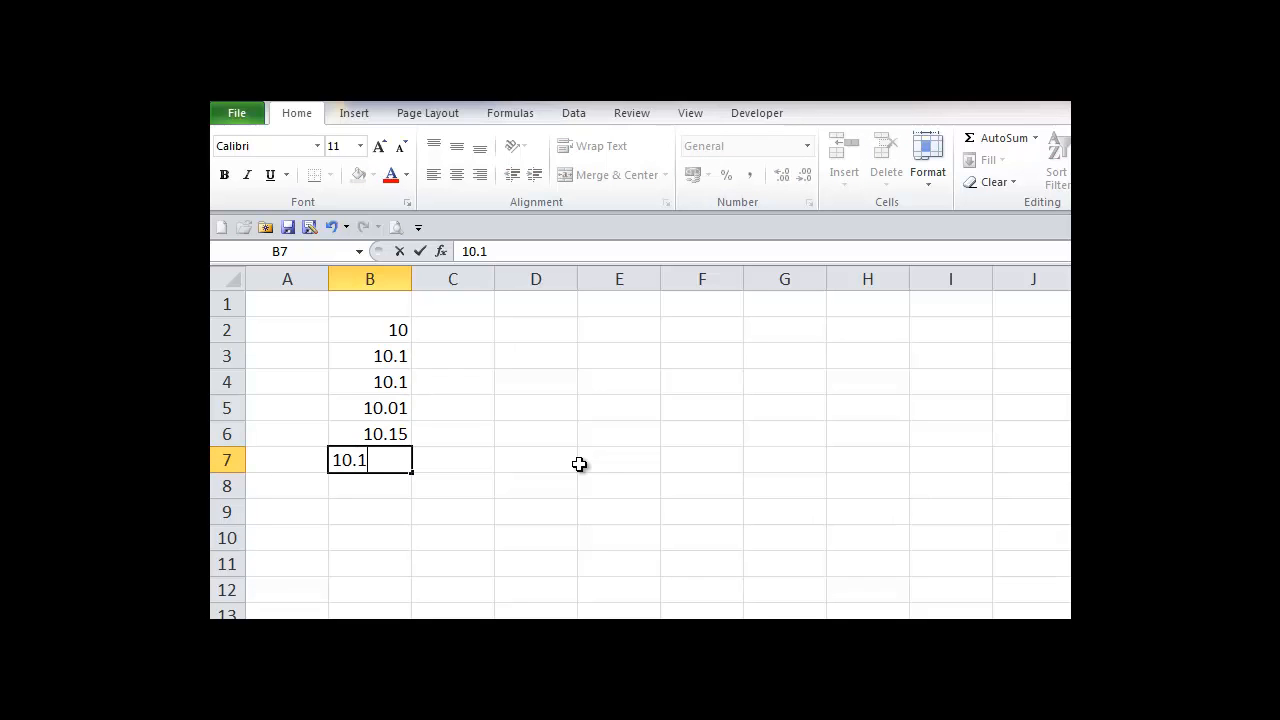
type("50")
key("Return")
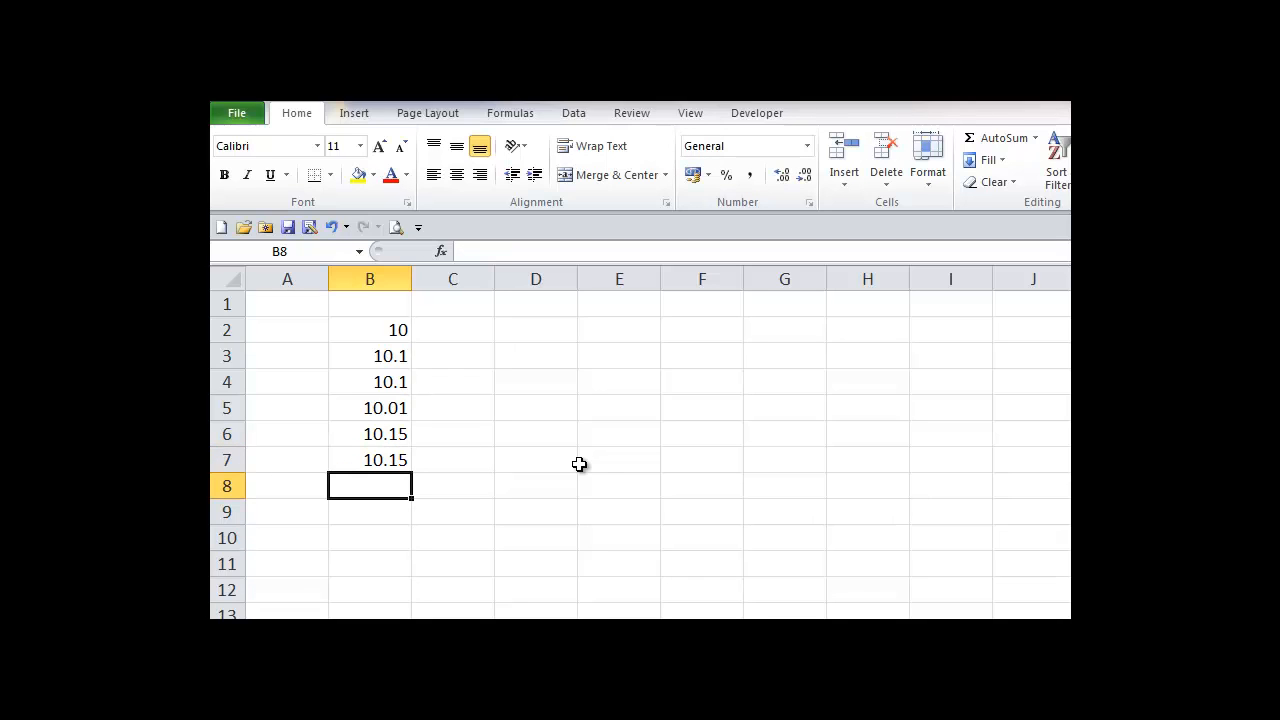
type("10.5")
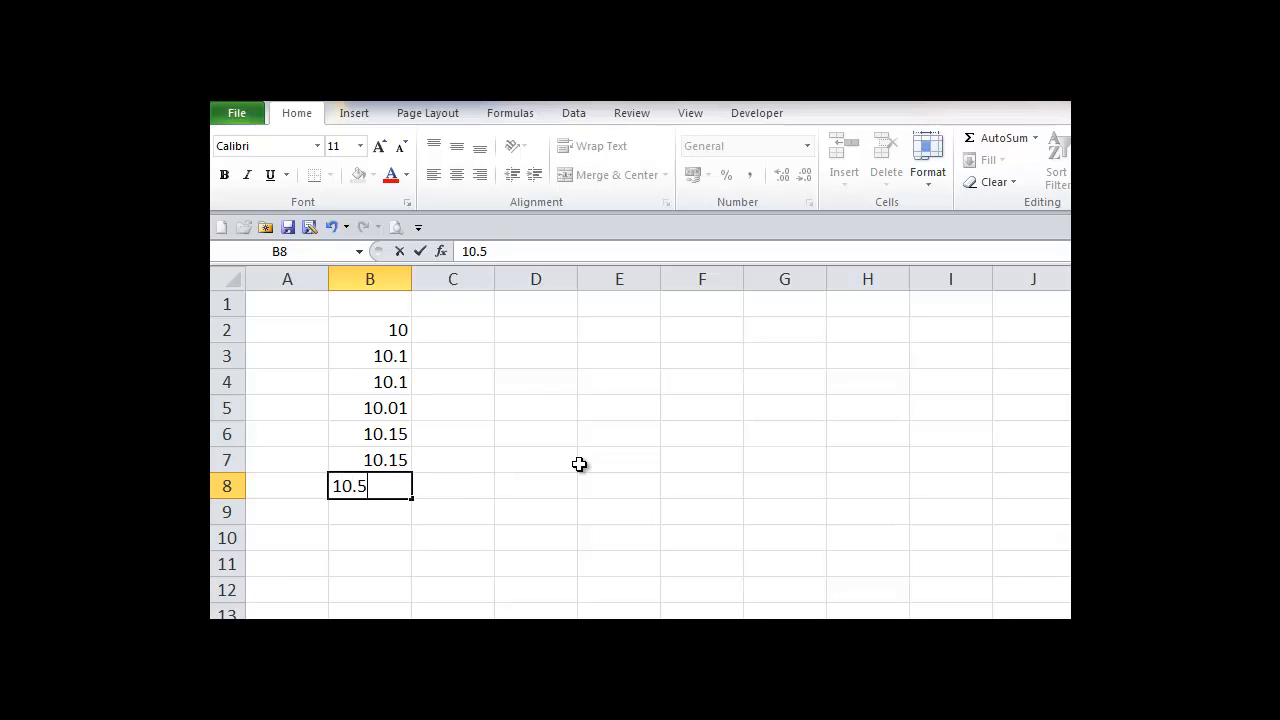
type("21")
key("Return")
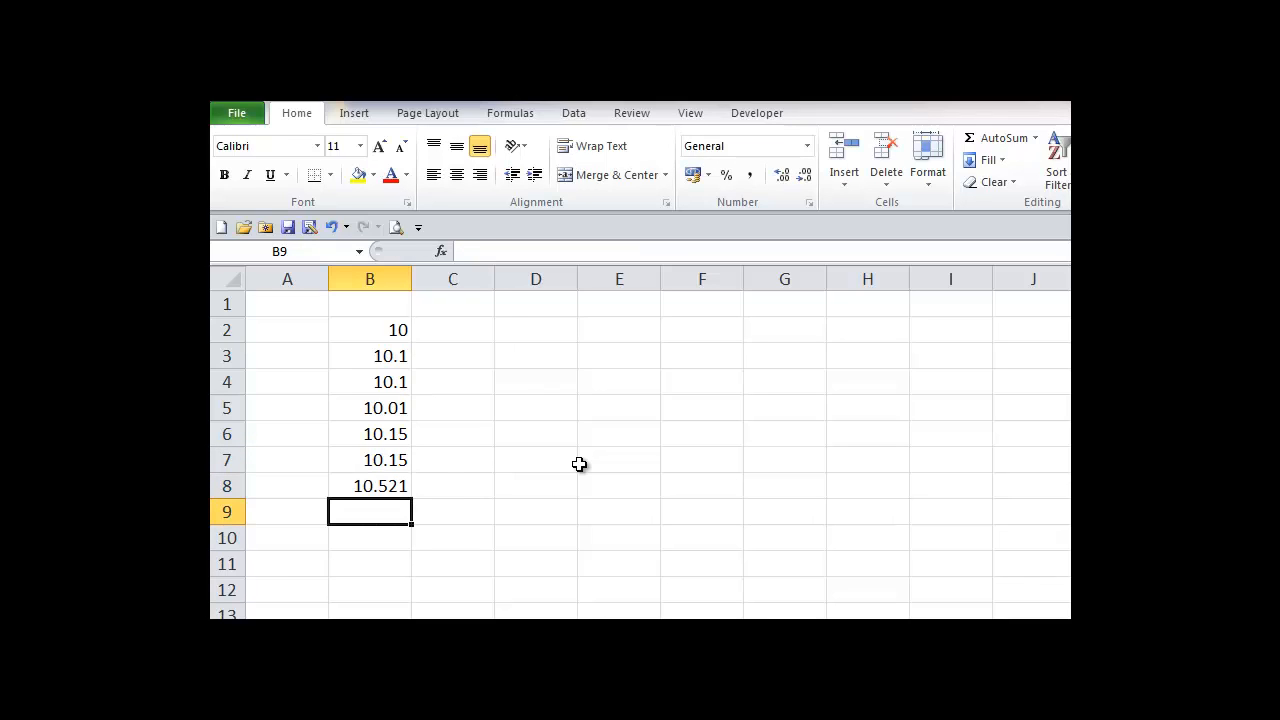
type("10.")
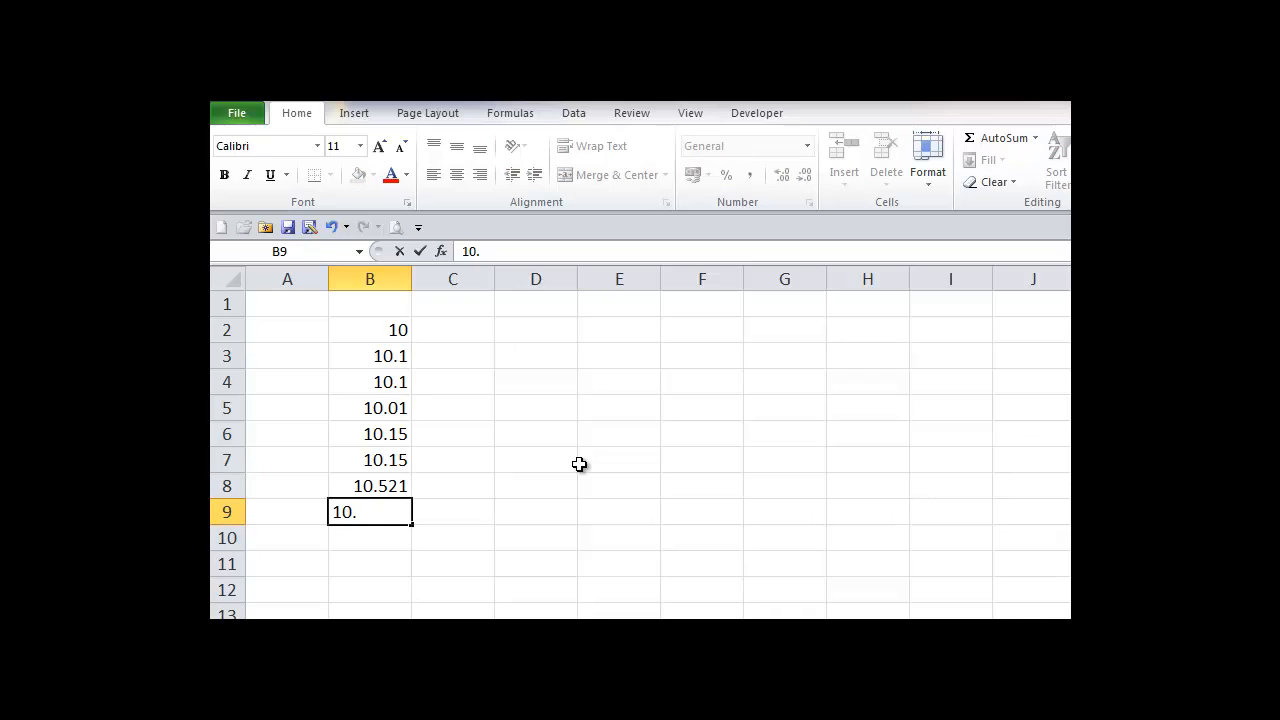
type("520")
key("Return")
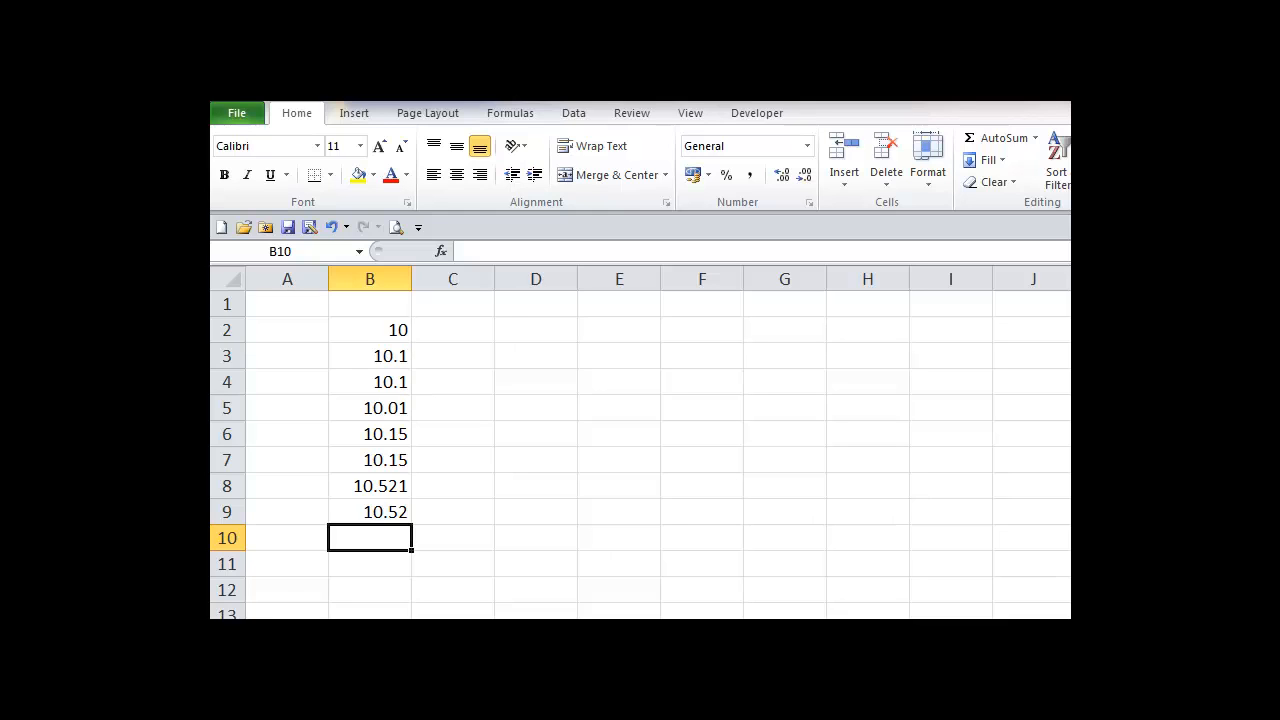
Step: Format B2:B9 as Number with two decimal places and red negative numbers
left_click_drag(391, 329, 386, 512)
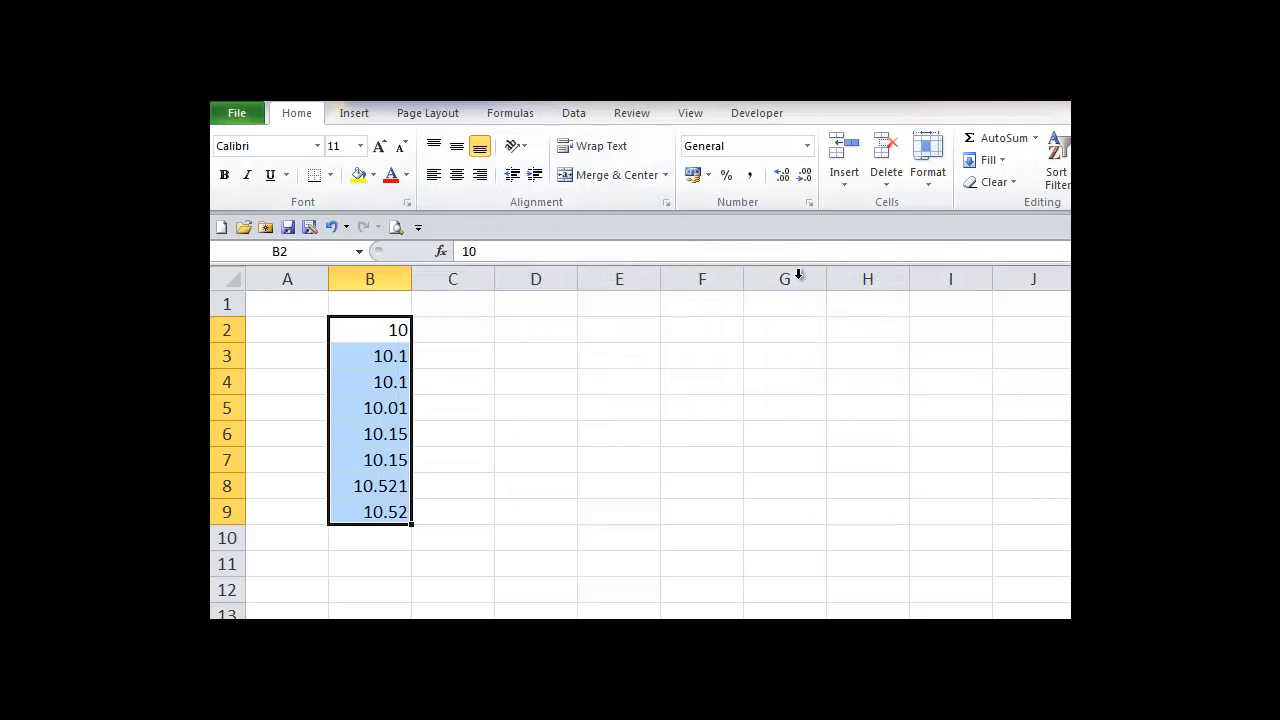
left_click(808, 203)
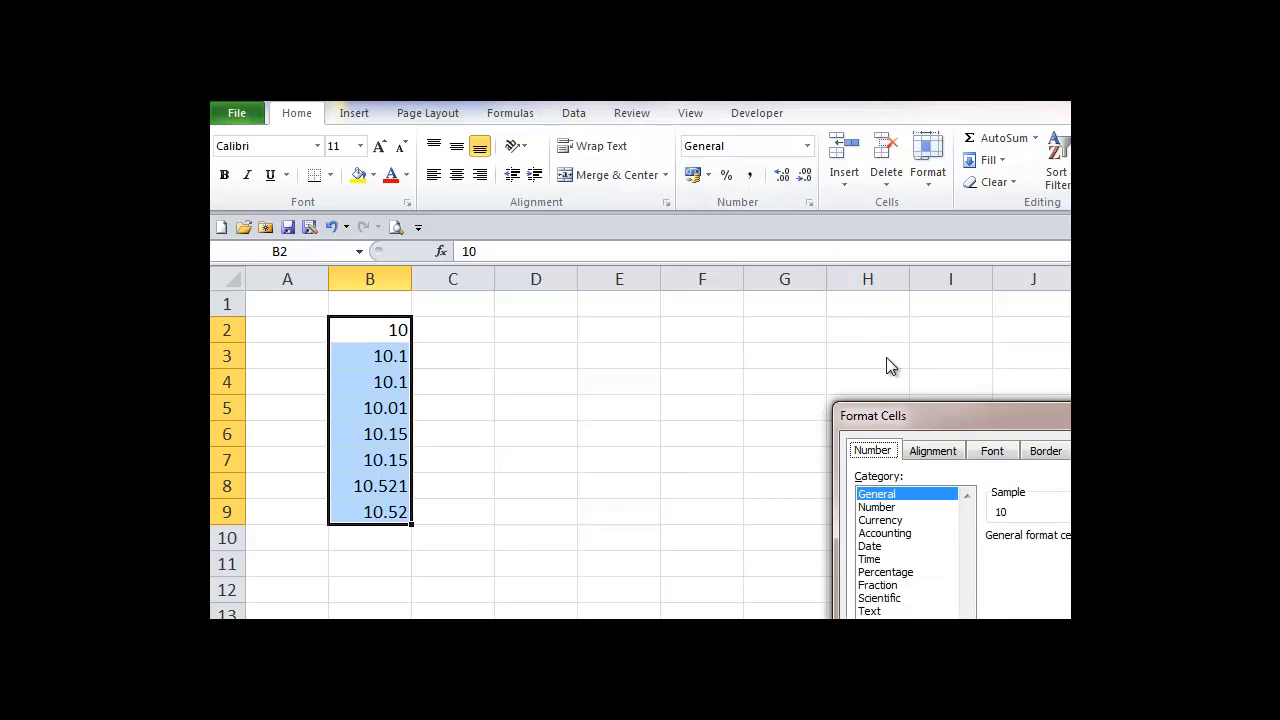
left_click_drag(963, 413, 598, 140)
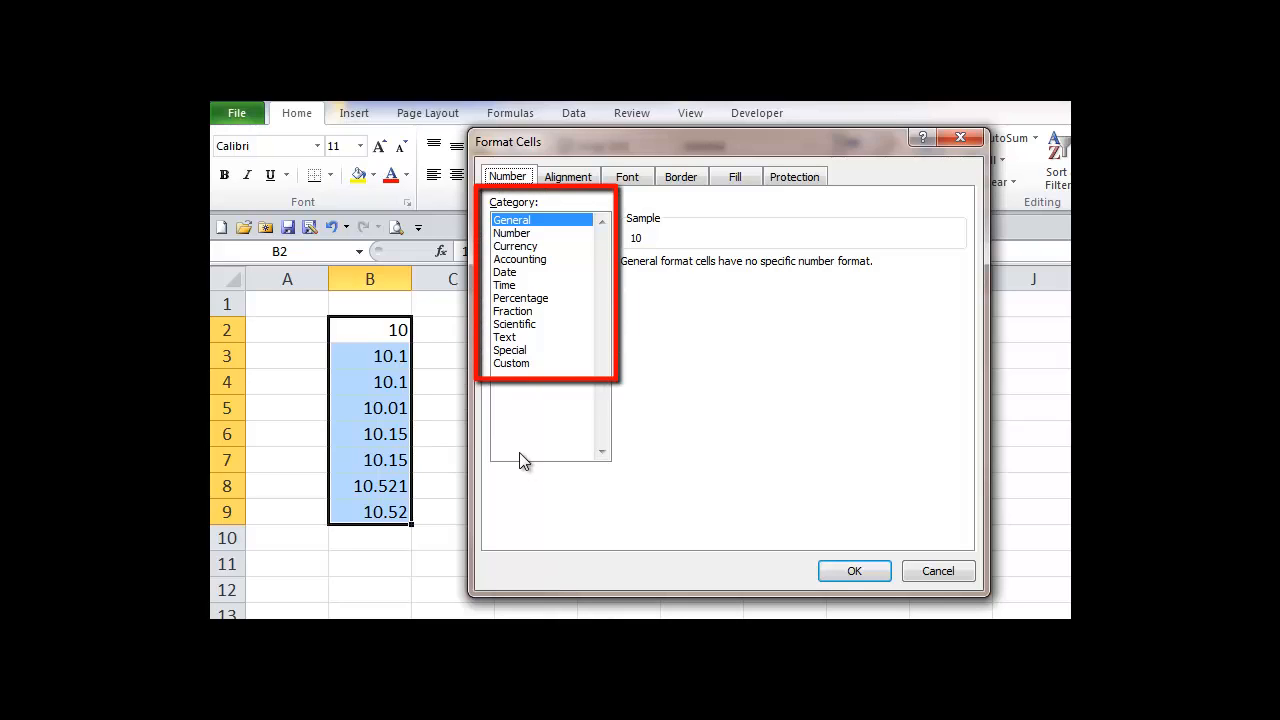
left_click(512, 236)
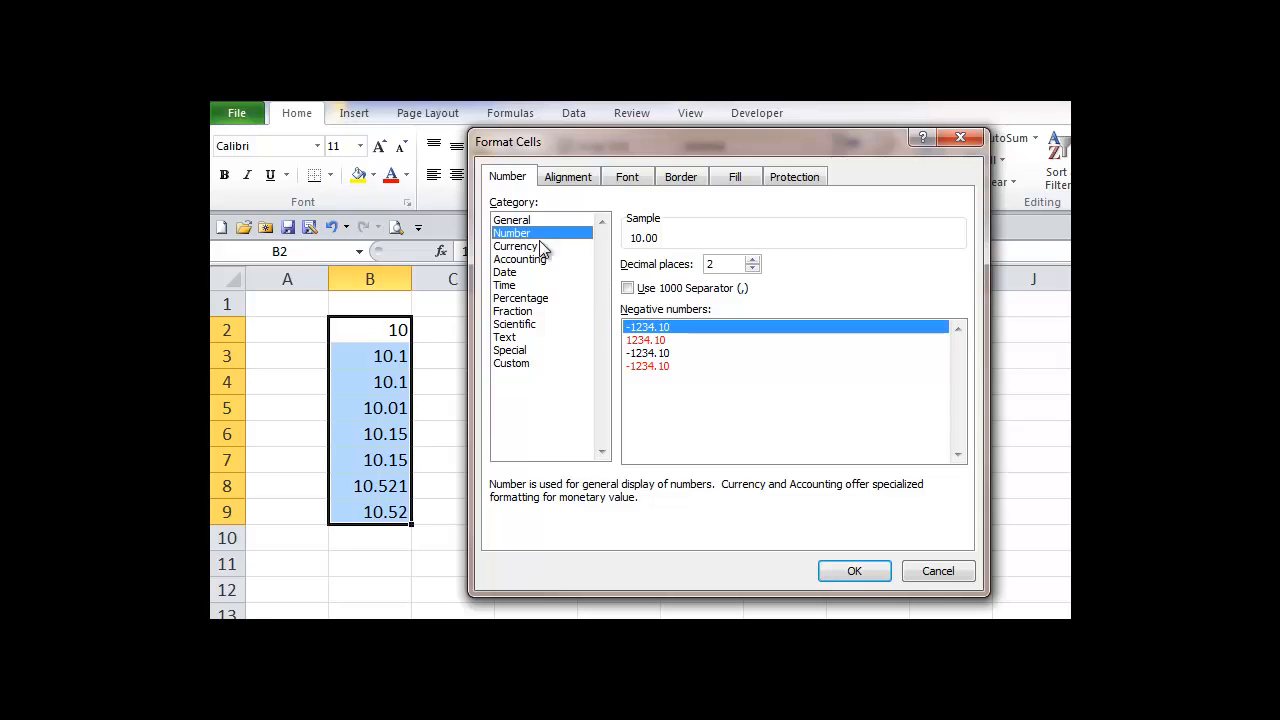
left_click(651, 367)
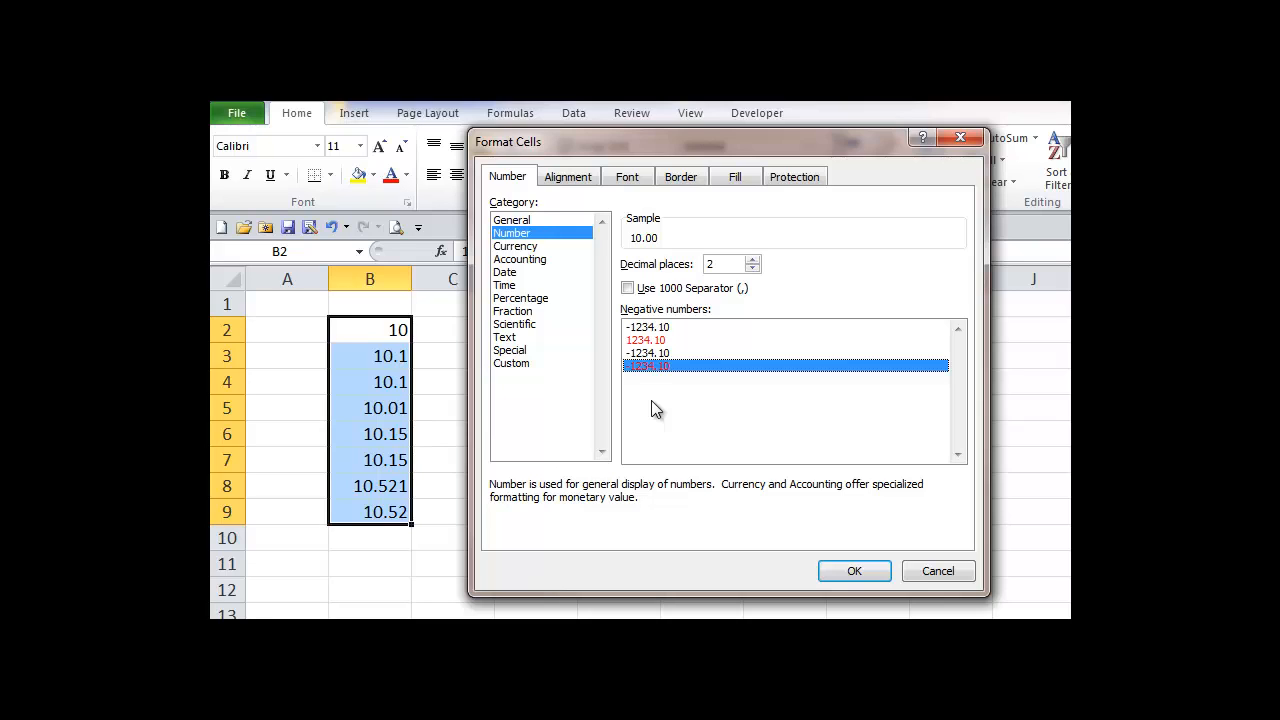
left_click(846, 575)
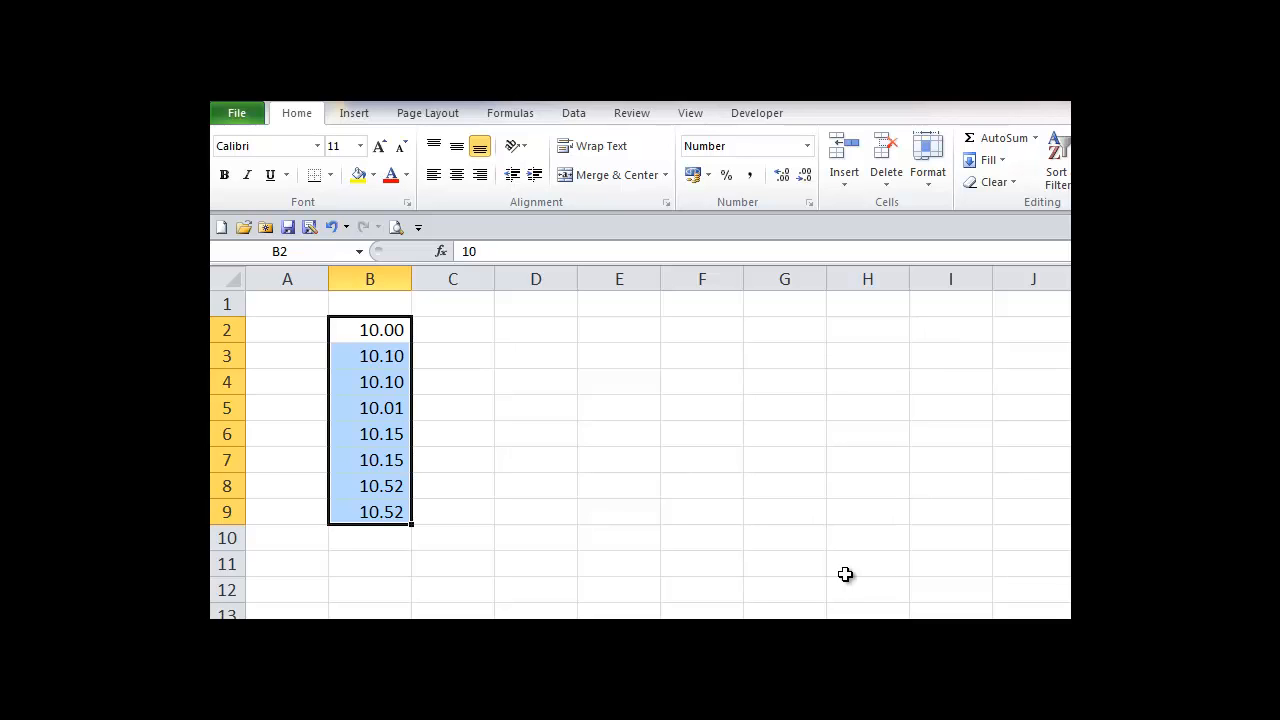
key("ctrl+z")
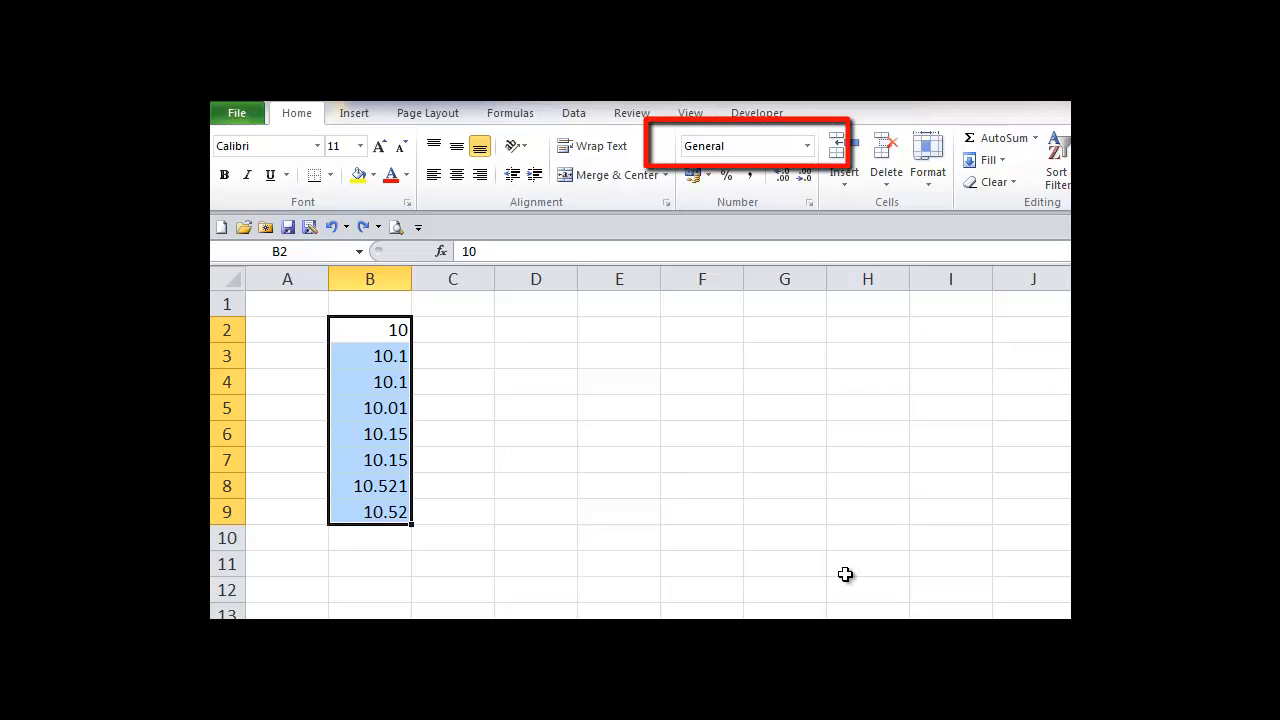
left_click(807, 146)
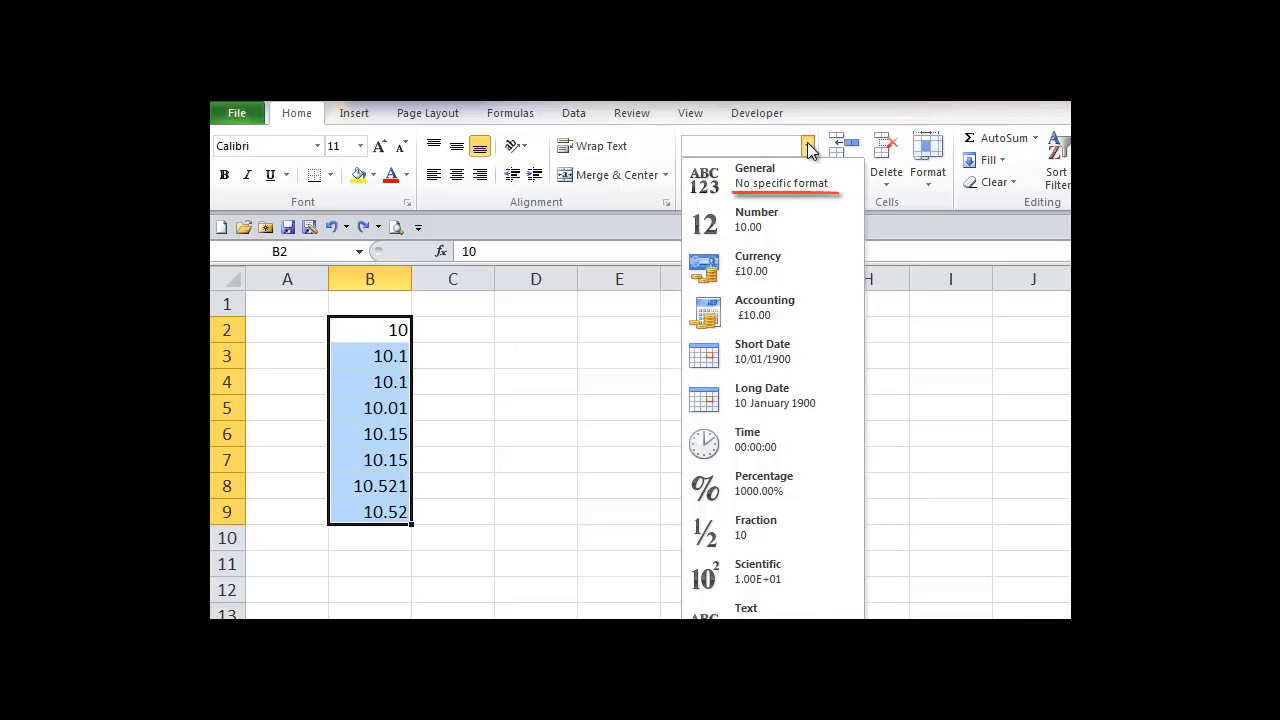
left_click(791, 226)
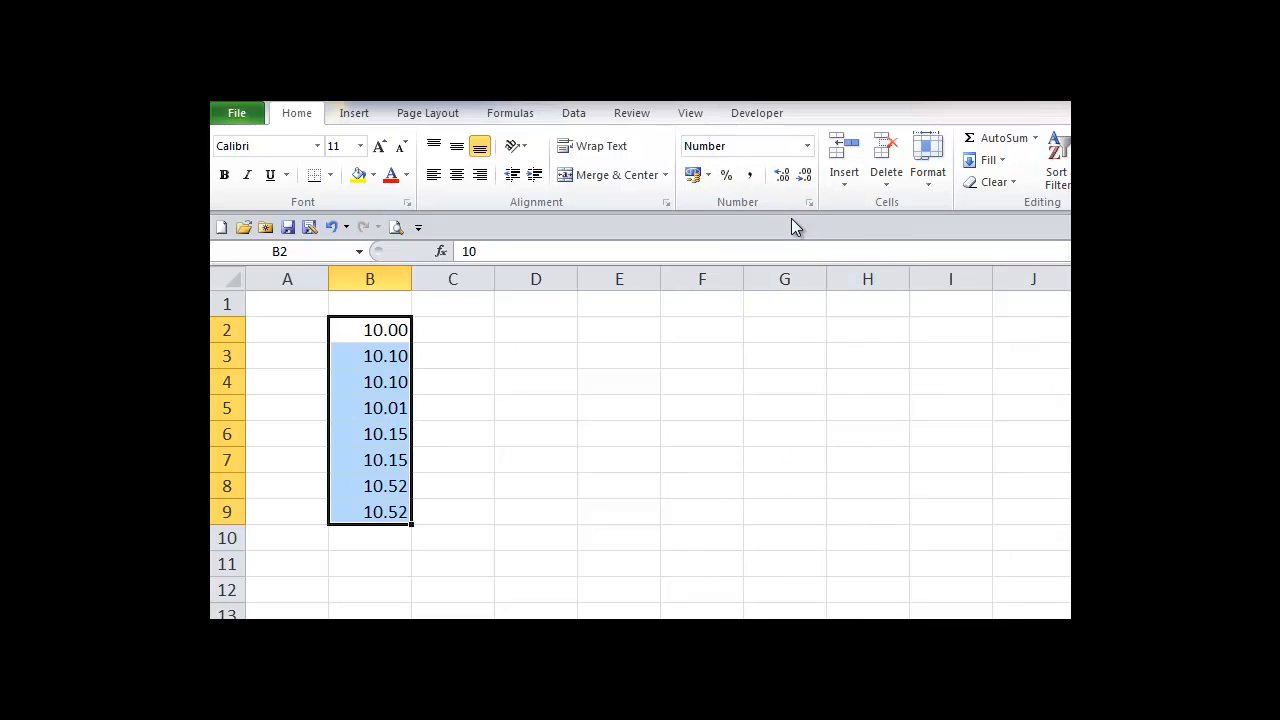
Step: Undo the Number format, then raise B2:B9 to four decimals and bring it back to two
key("ctrl+z")
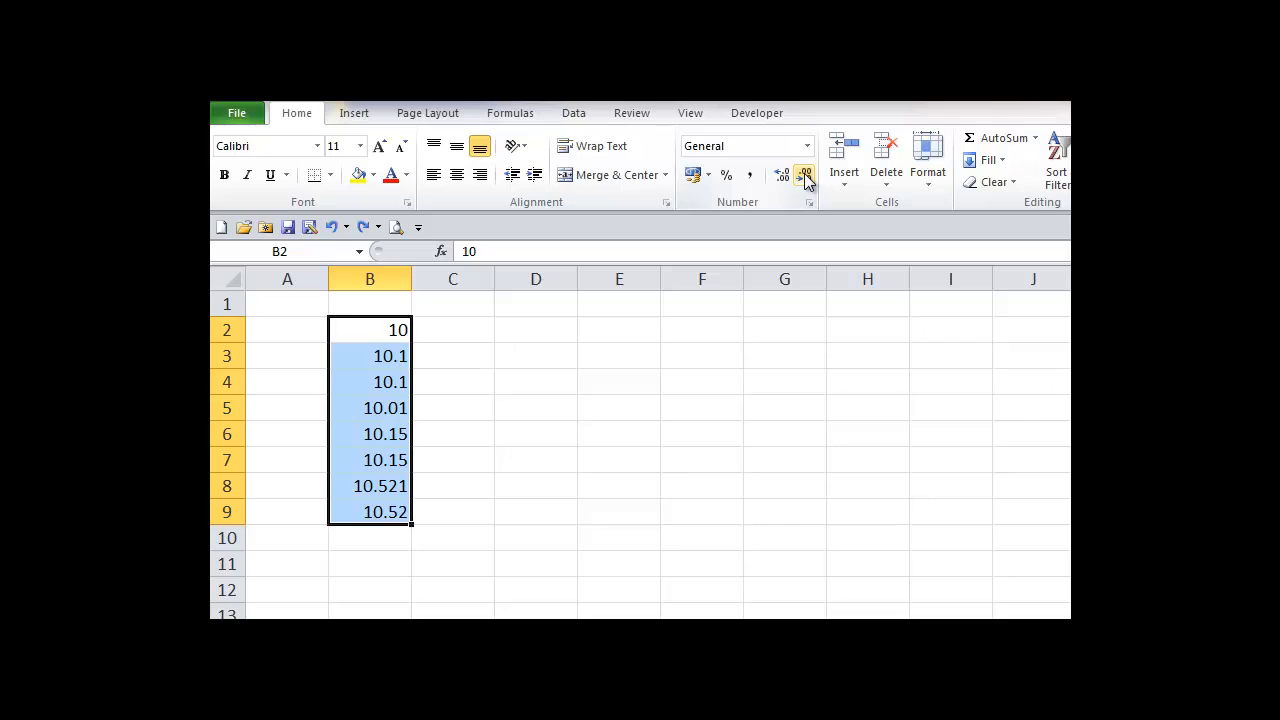
left_click(781, 178)
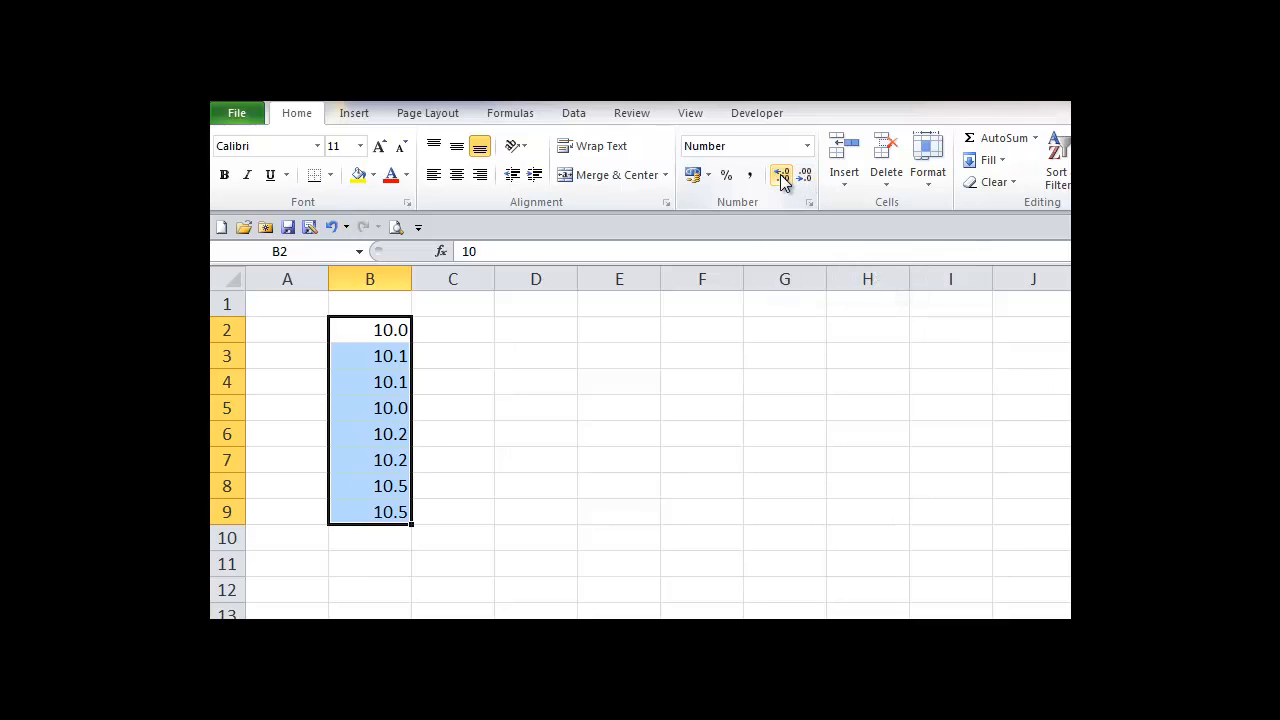
left_click(781, 178)
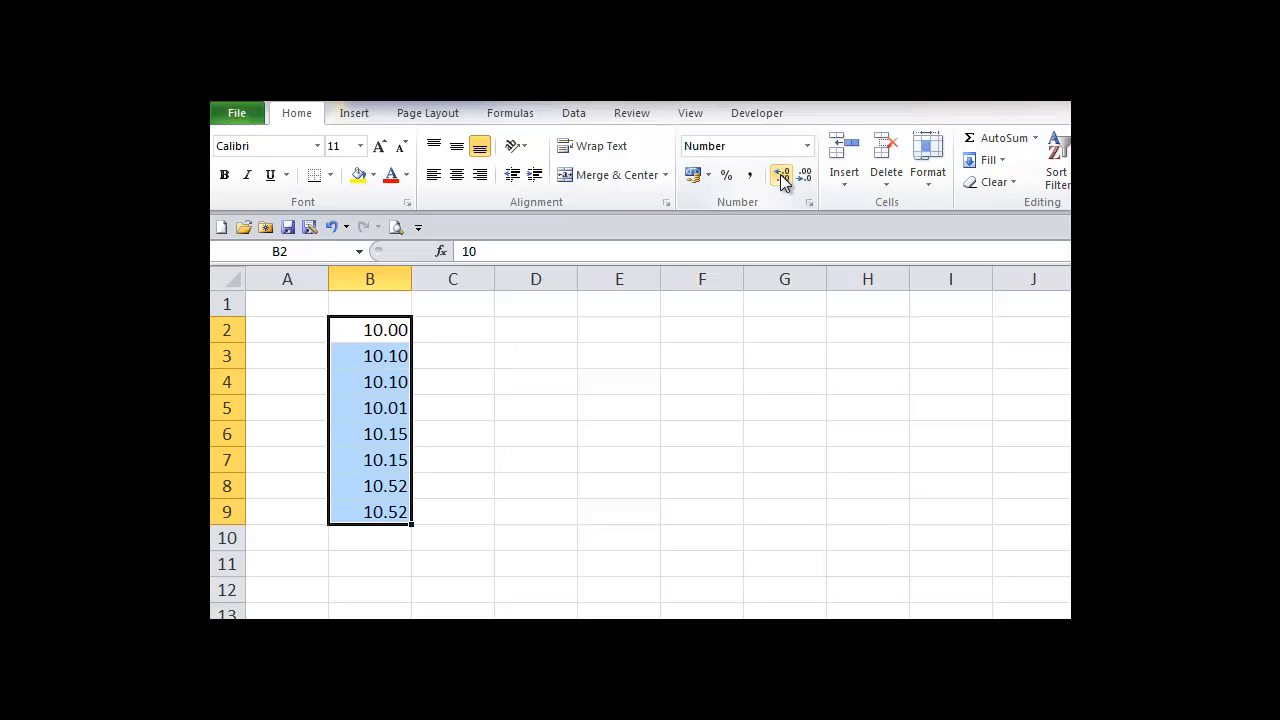
left_click(781, 178)
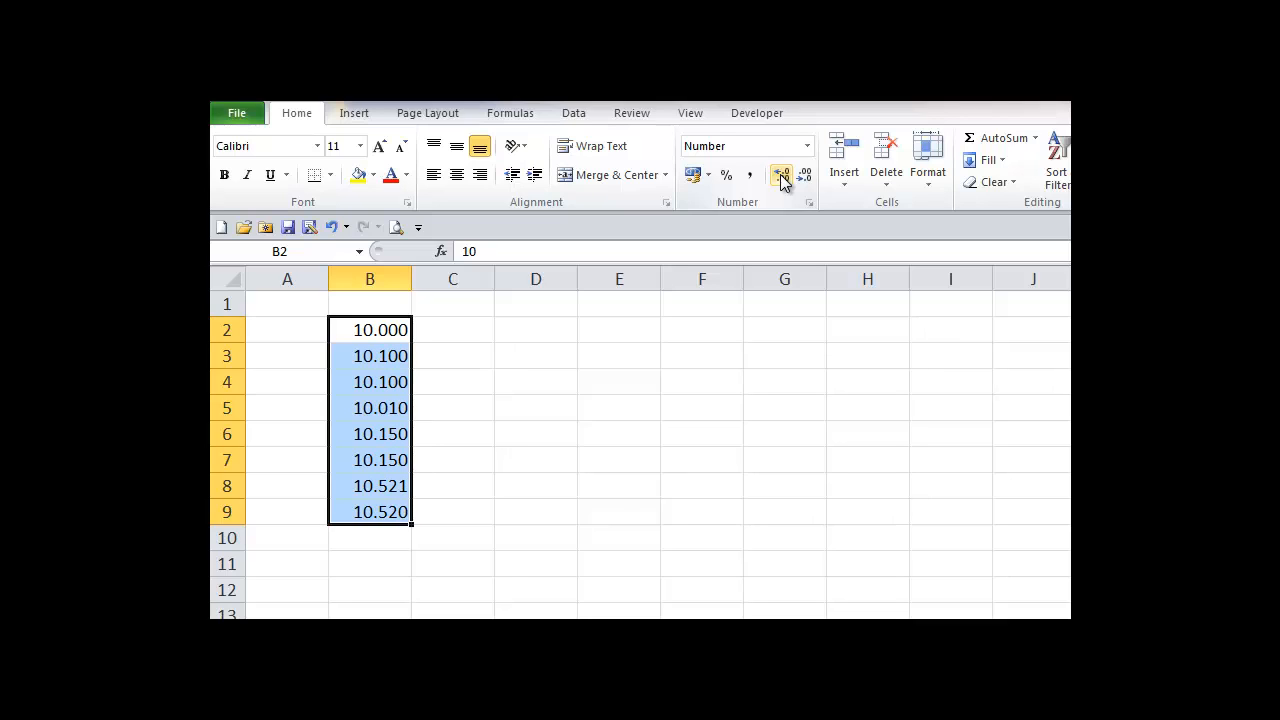
left_click(781, 178)
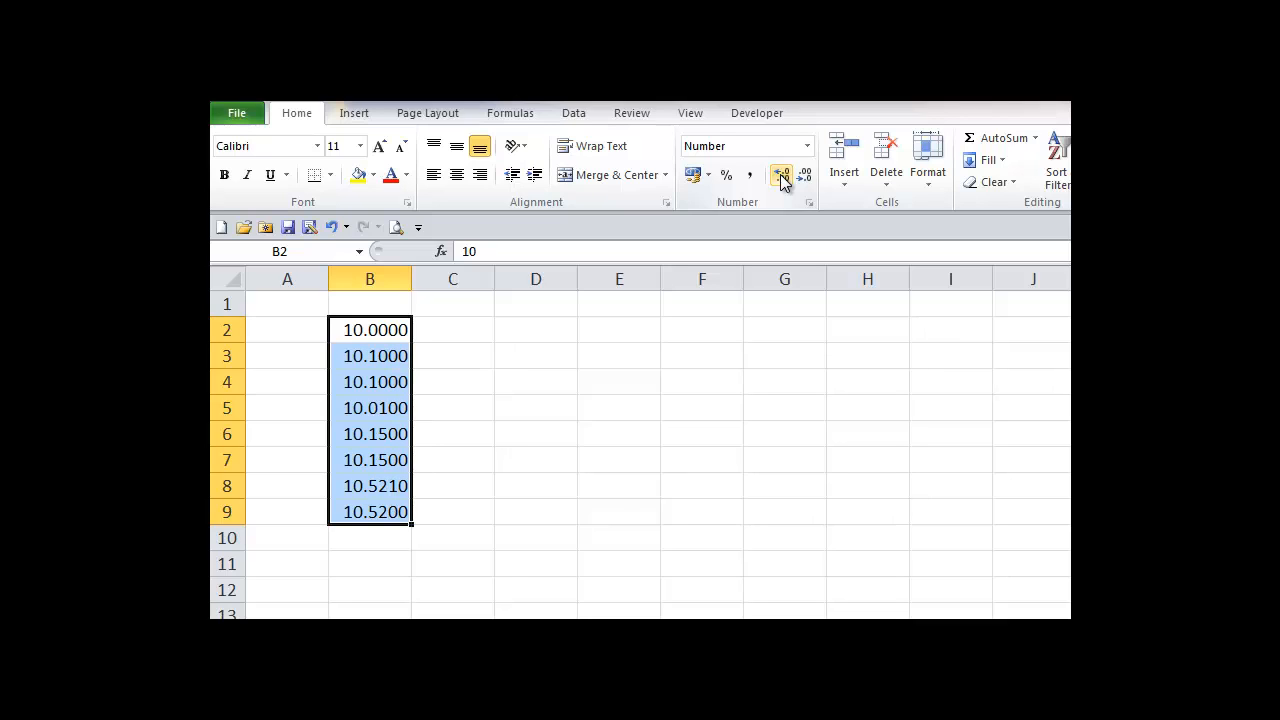
left_click(803, 178)
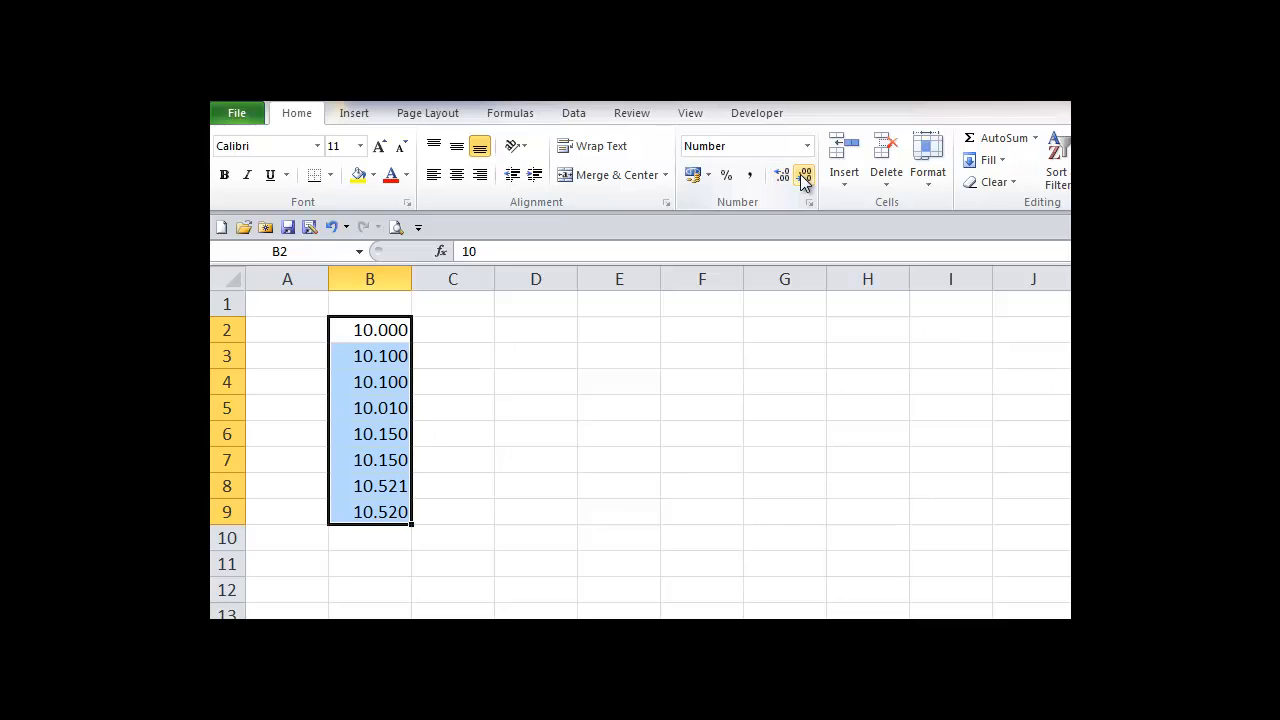
left_click(804, 178)
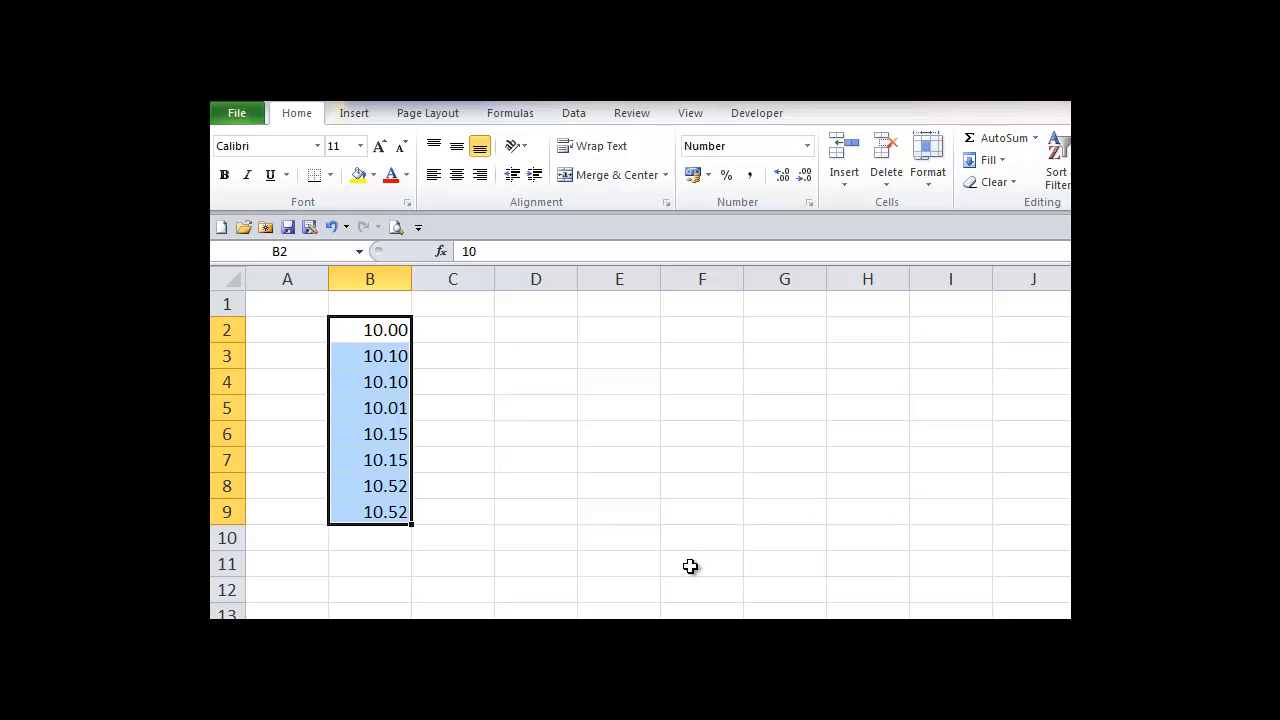
Step: Enter 10.521 in B10 and 10.765 in B12, displayed as 10.52 and 10.77
left_click(377, 540)
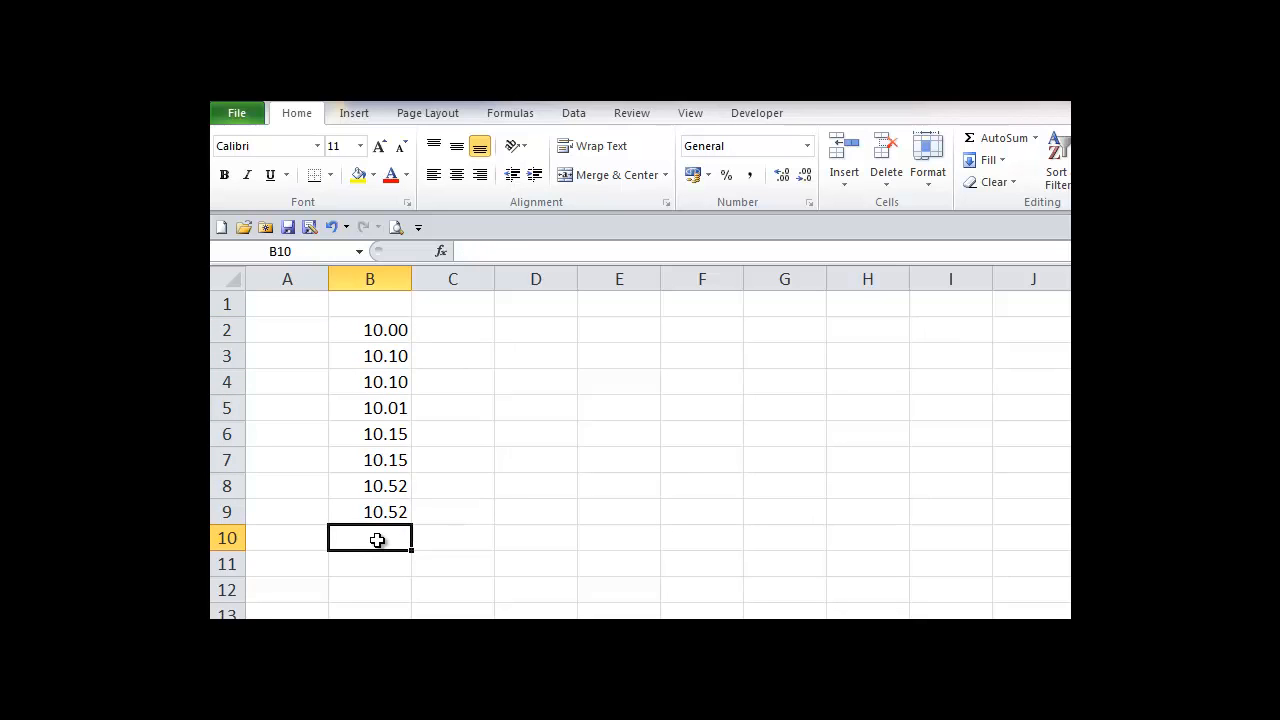
type("10")
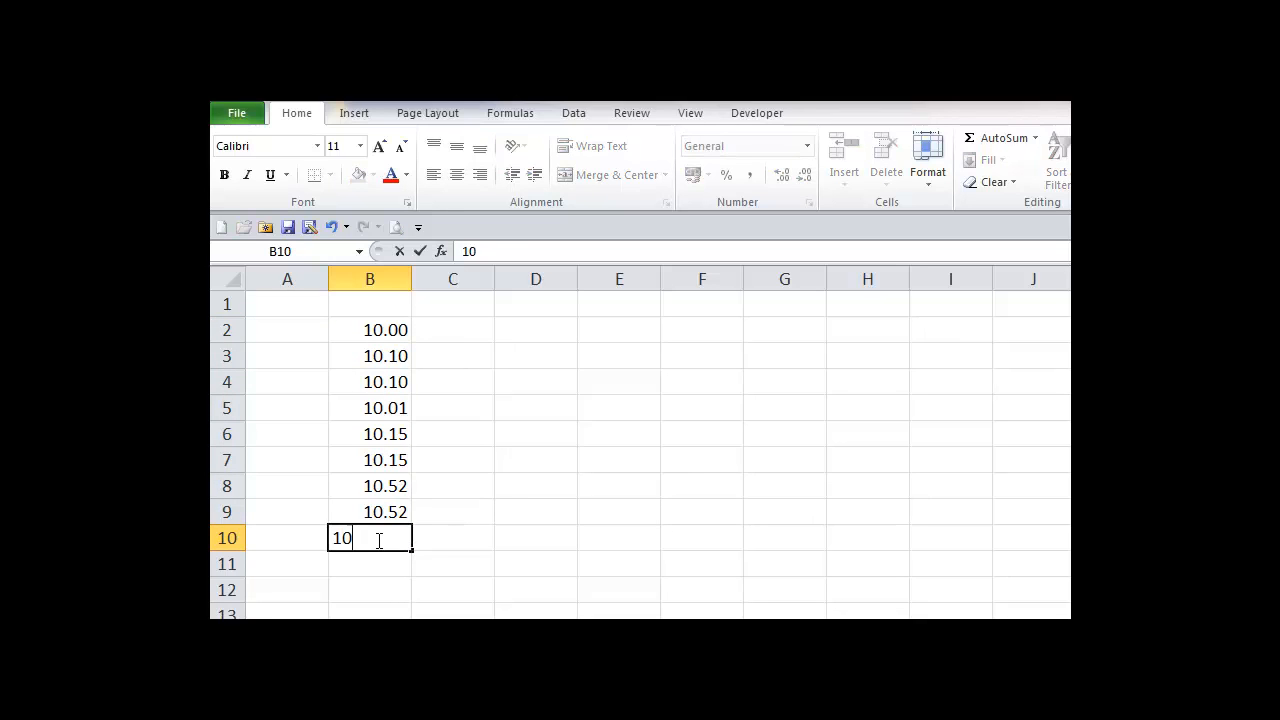
type(".521")
key("Return")
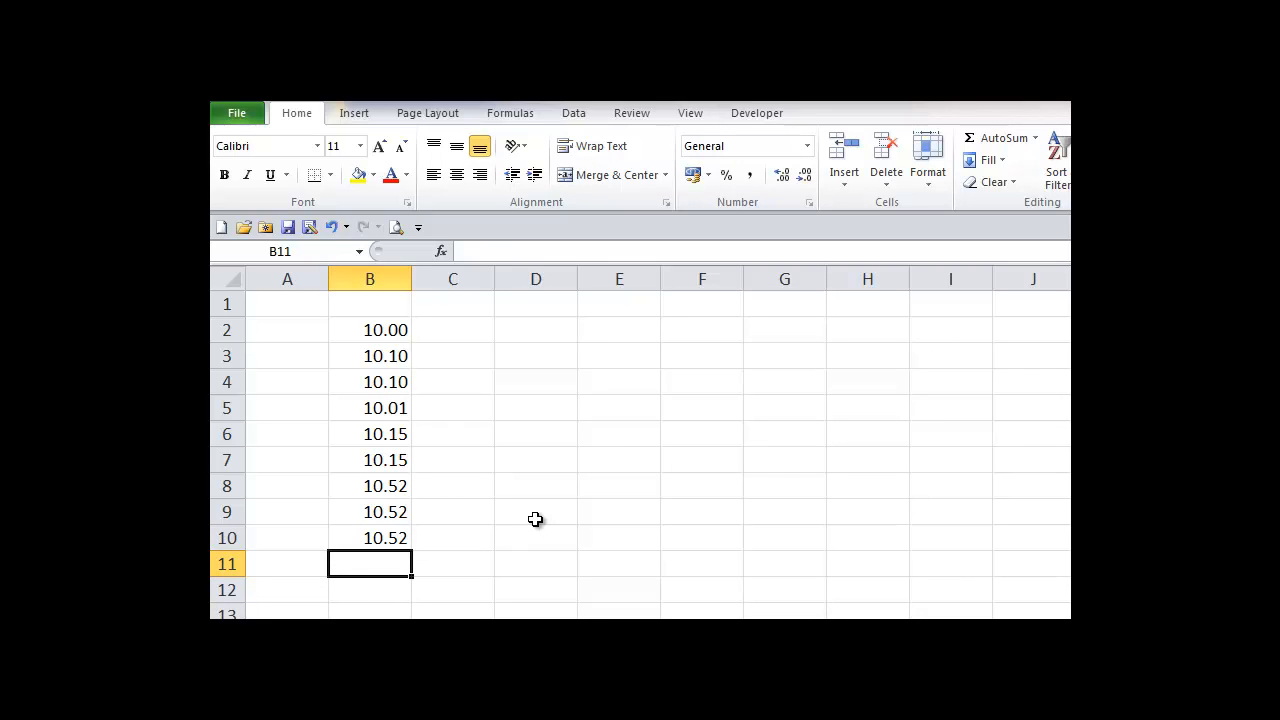
left_click(375, 592)
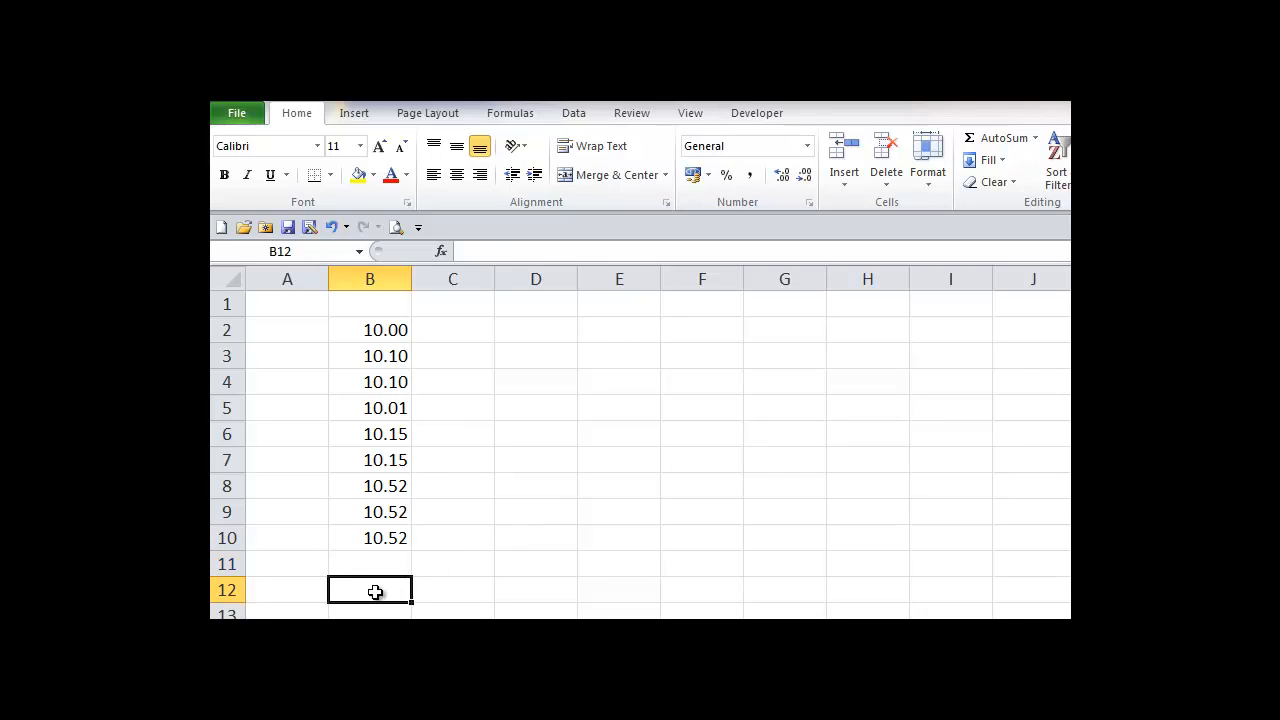
type("10")
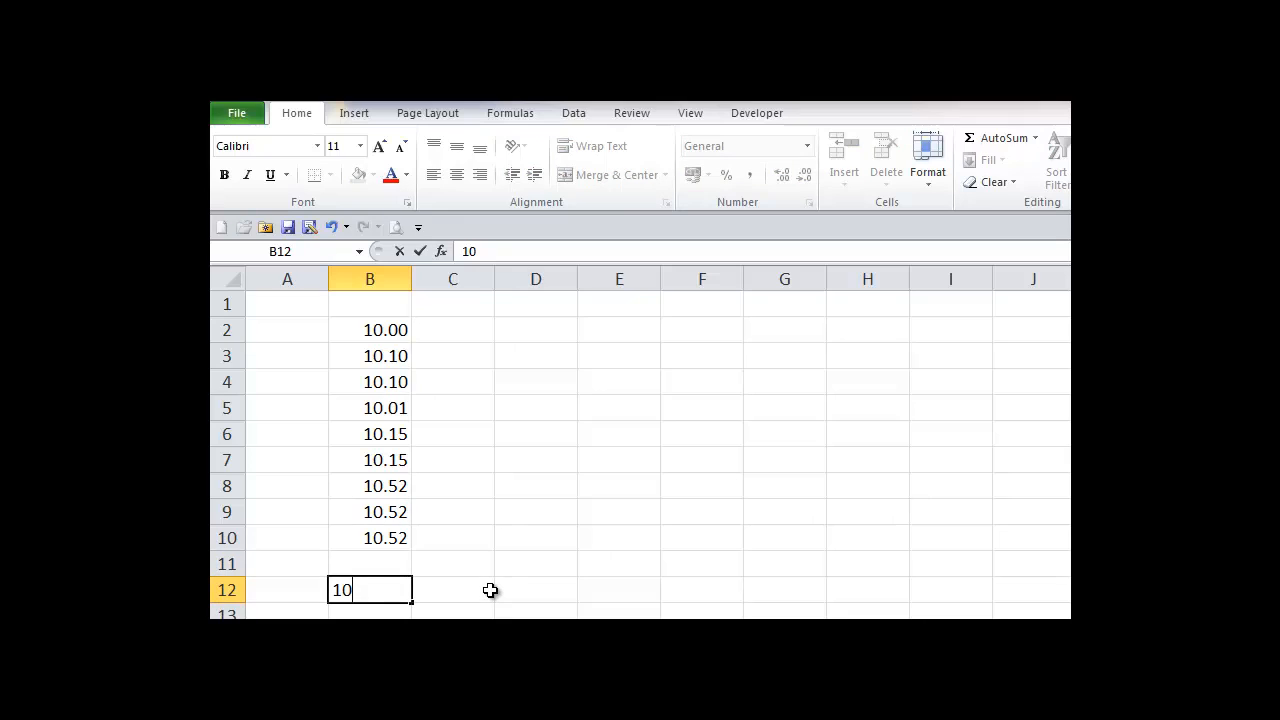
type(".765")
left_click(490, 590)
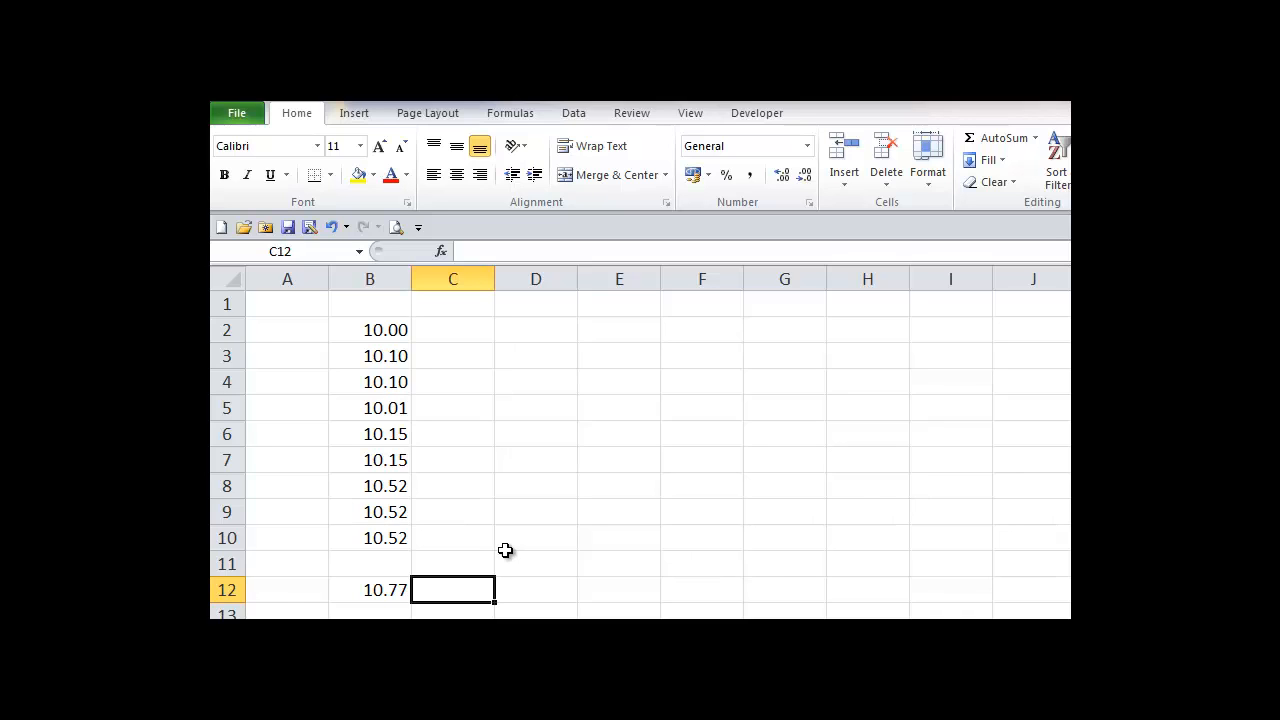
Step: Apply the Number format to the whole of column D
left_click(538, 277)
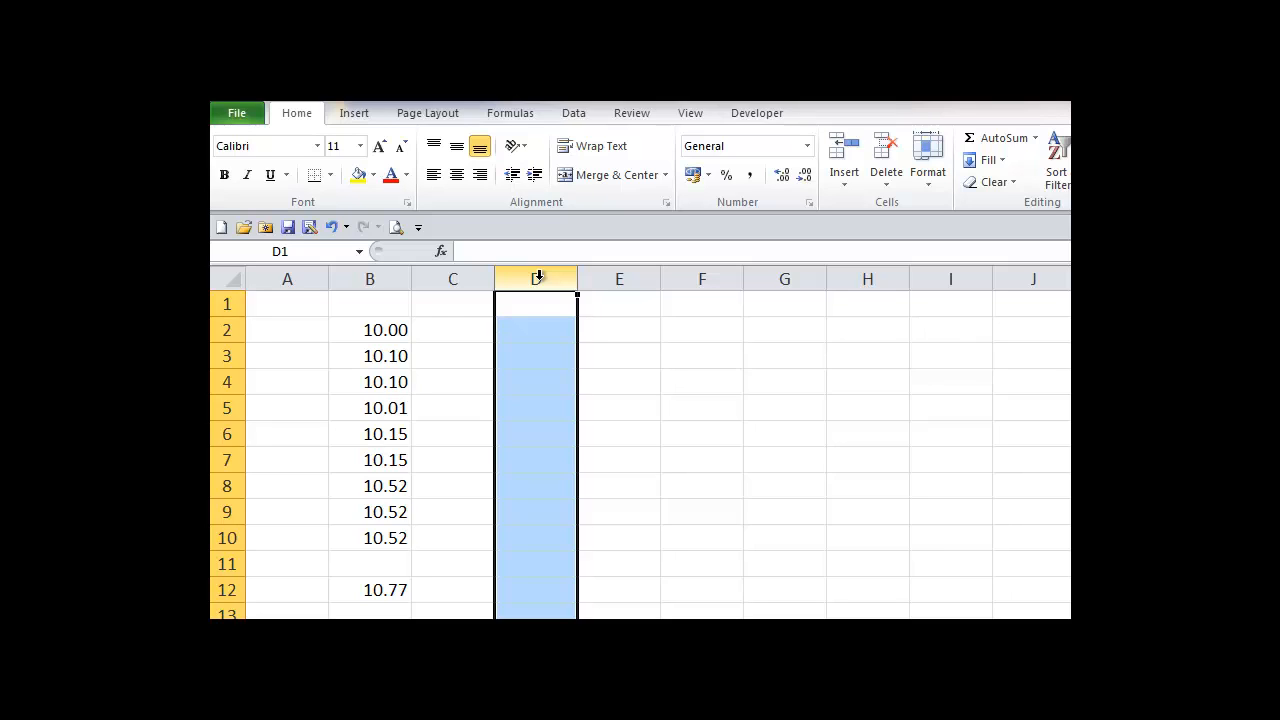
left_click(807, 148)
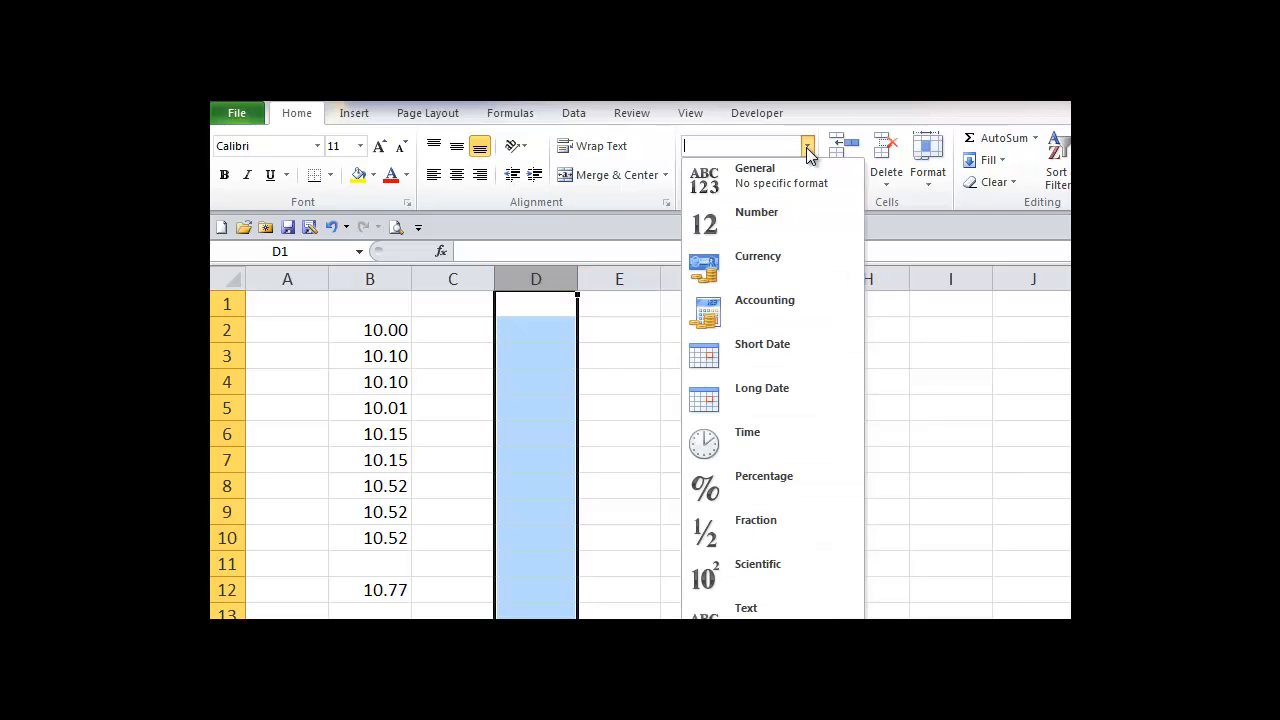
left_click(761, 224)
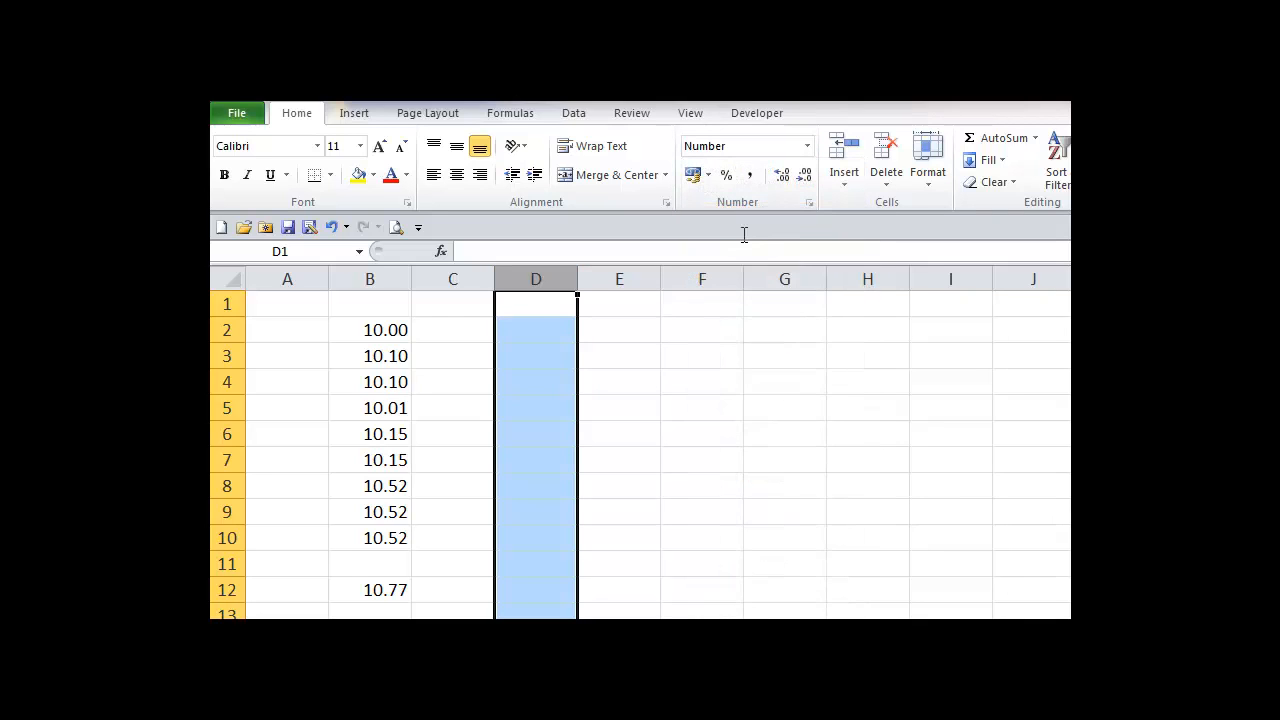
Step: Enter 10.521 in D2, which displays as 10.52
left_click(552, 332)
type("10.")
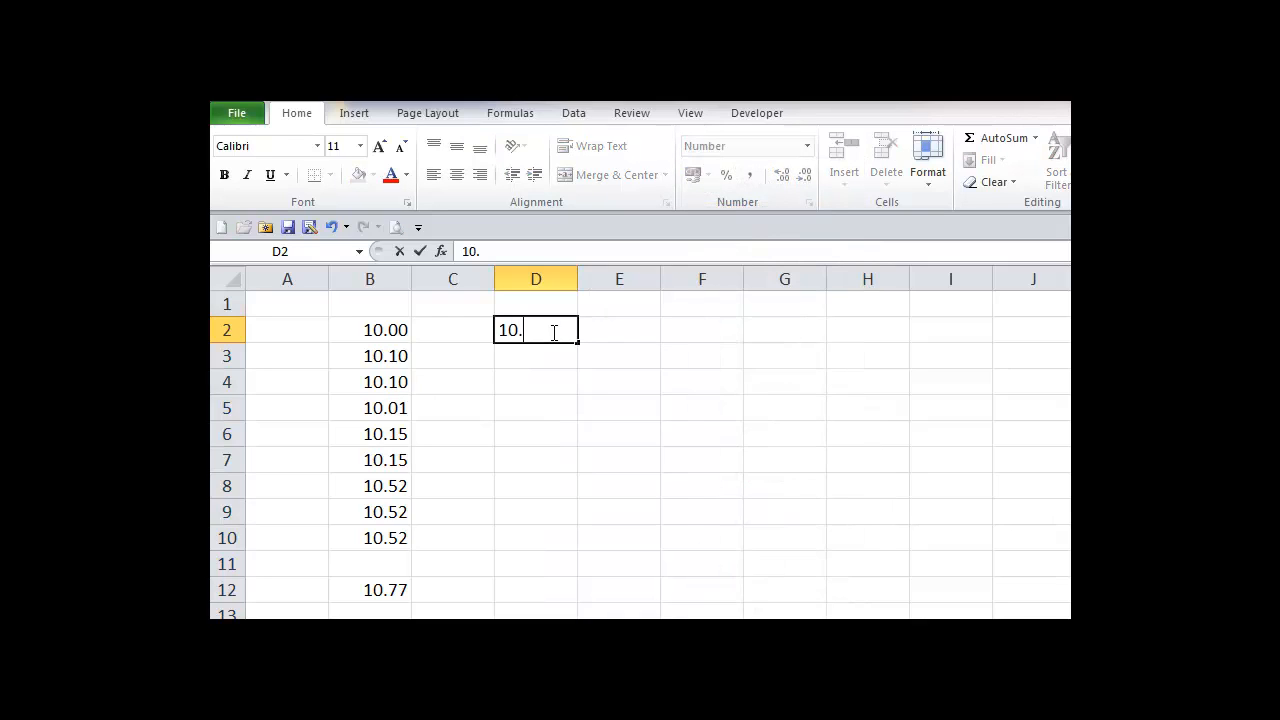
type("521")
key("Return")
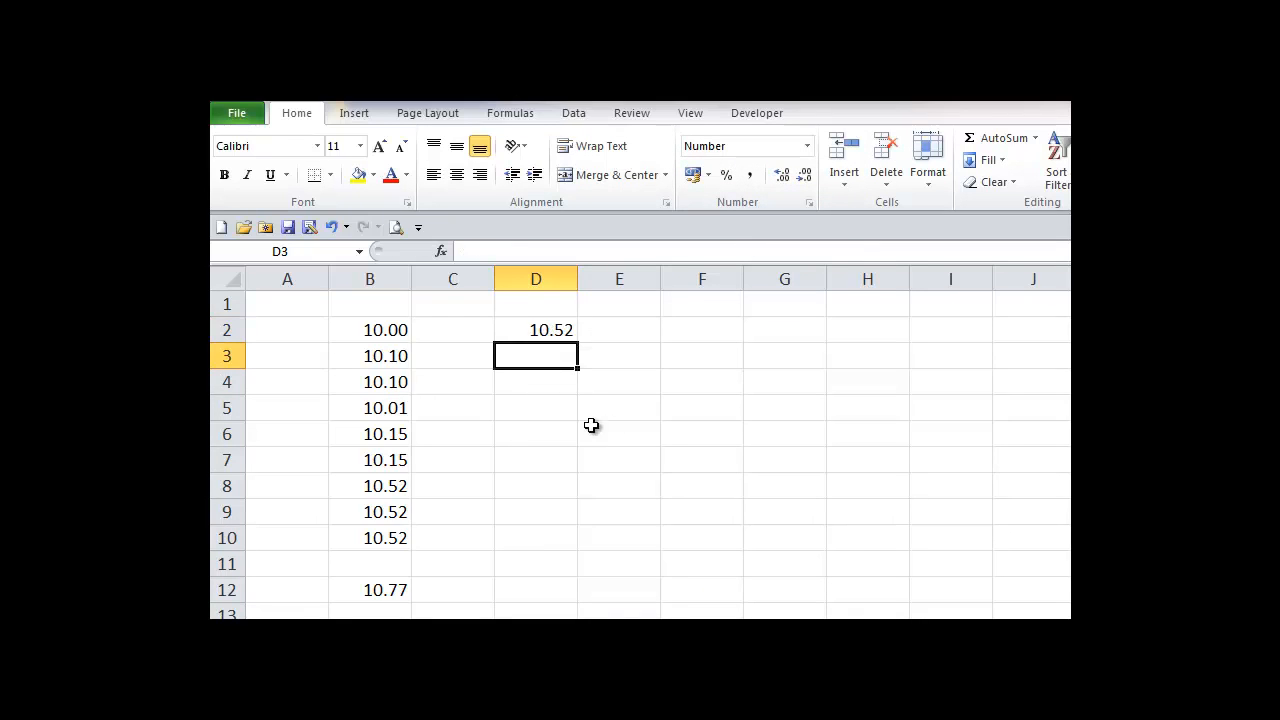
Step: Enter 10.495 in both F2 and F3
left_click(700, 331)
type("10.49")
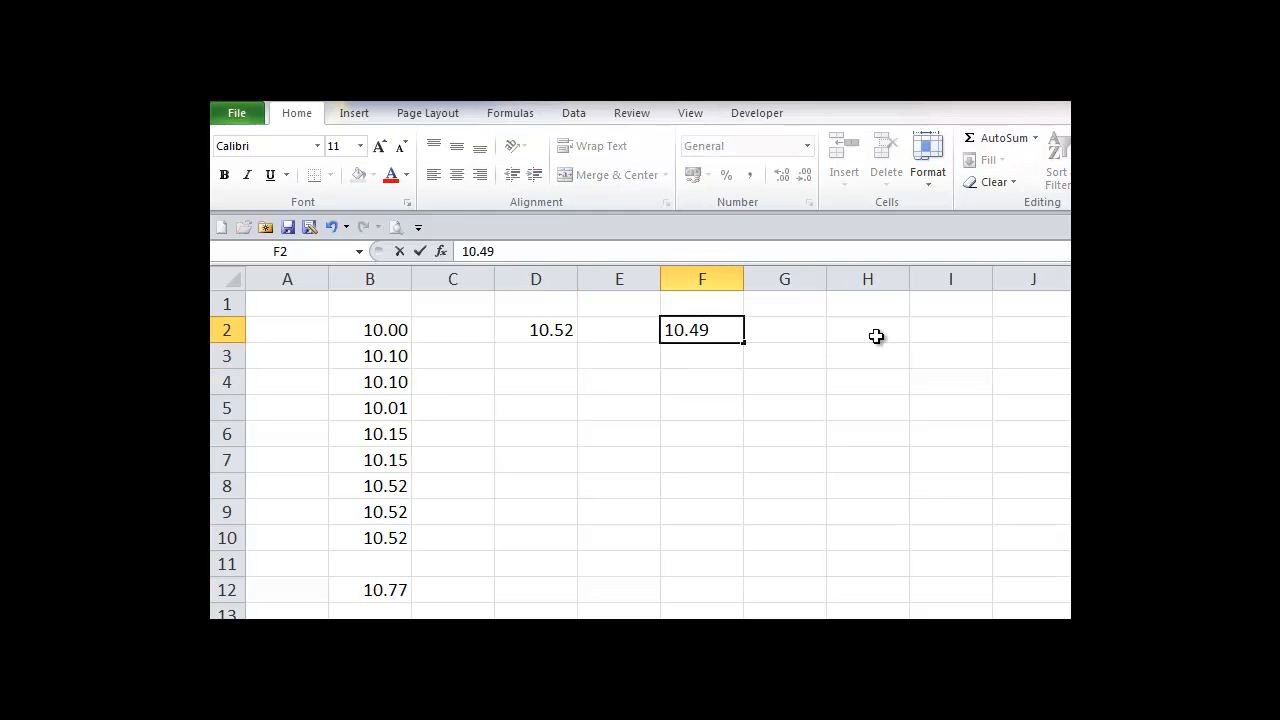
type("5")
key("Return")
type("10.")
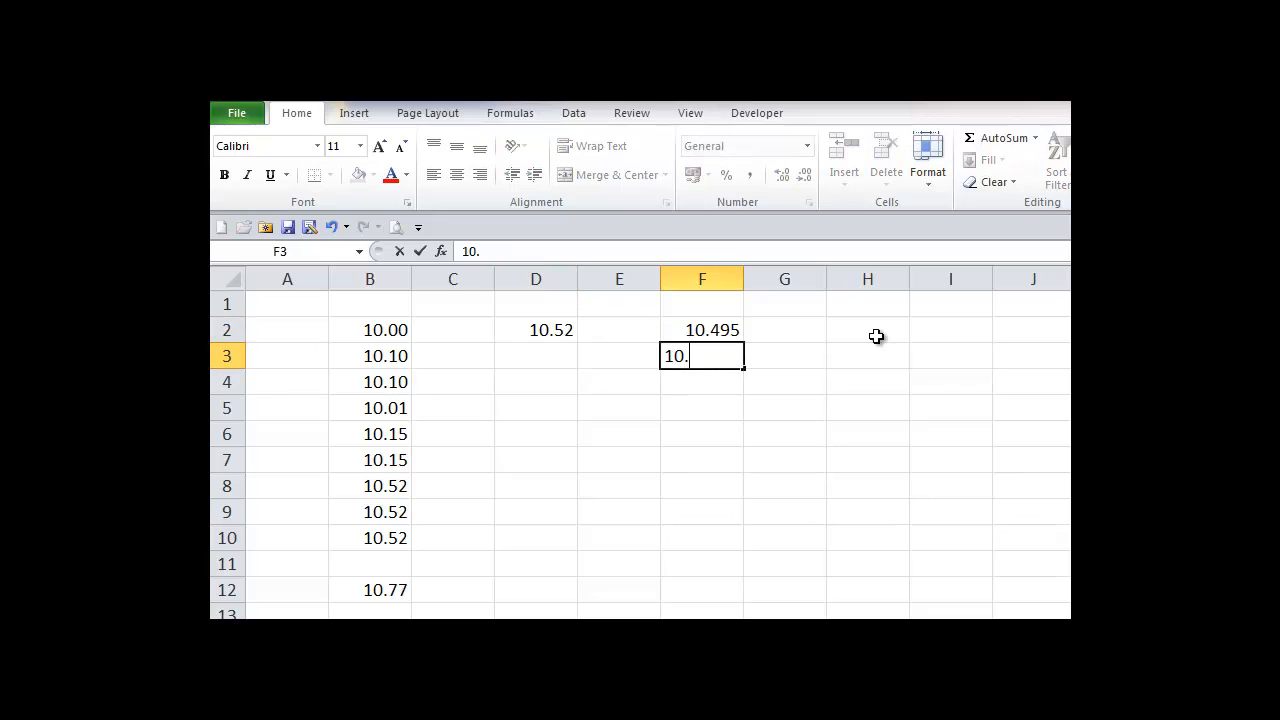
type("495")
key("Return")
Step: Put the formula =F2+F3 in F4, giving 20.99
type("=")
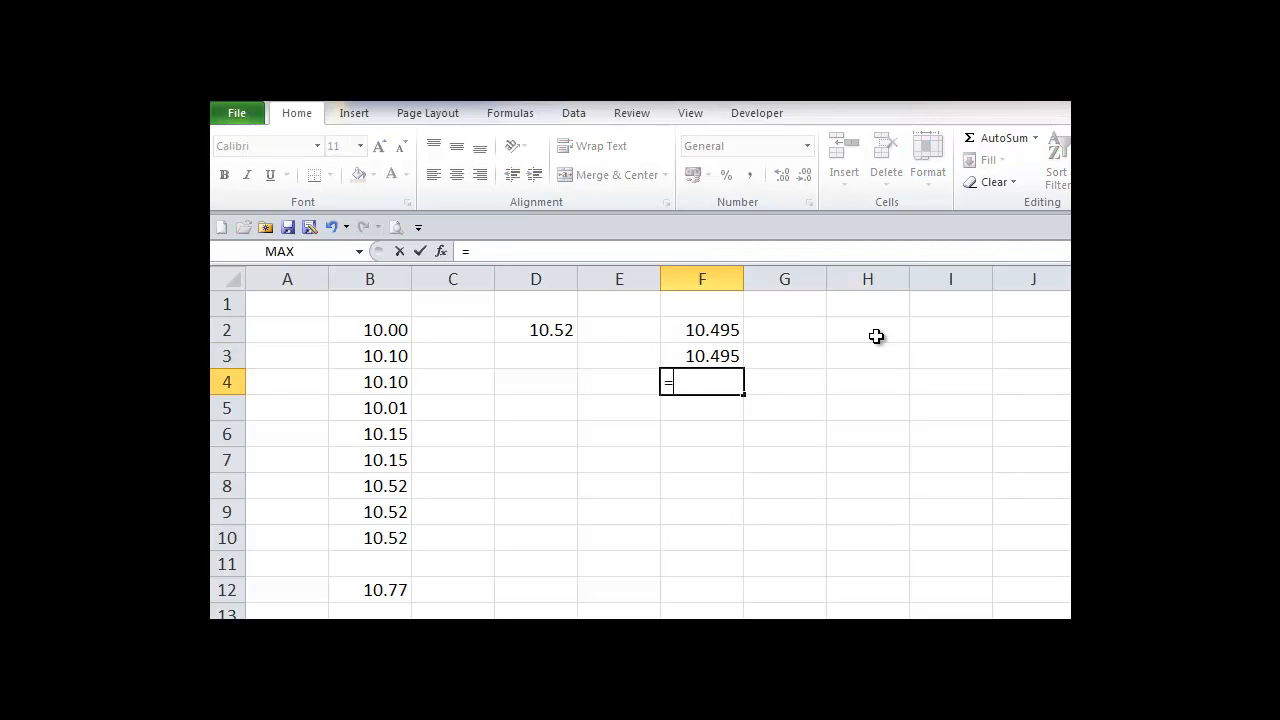
left_click(710, 331)
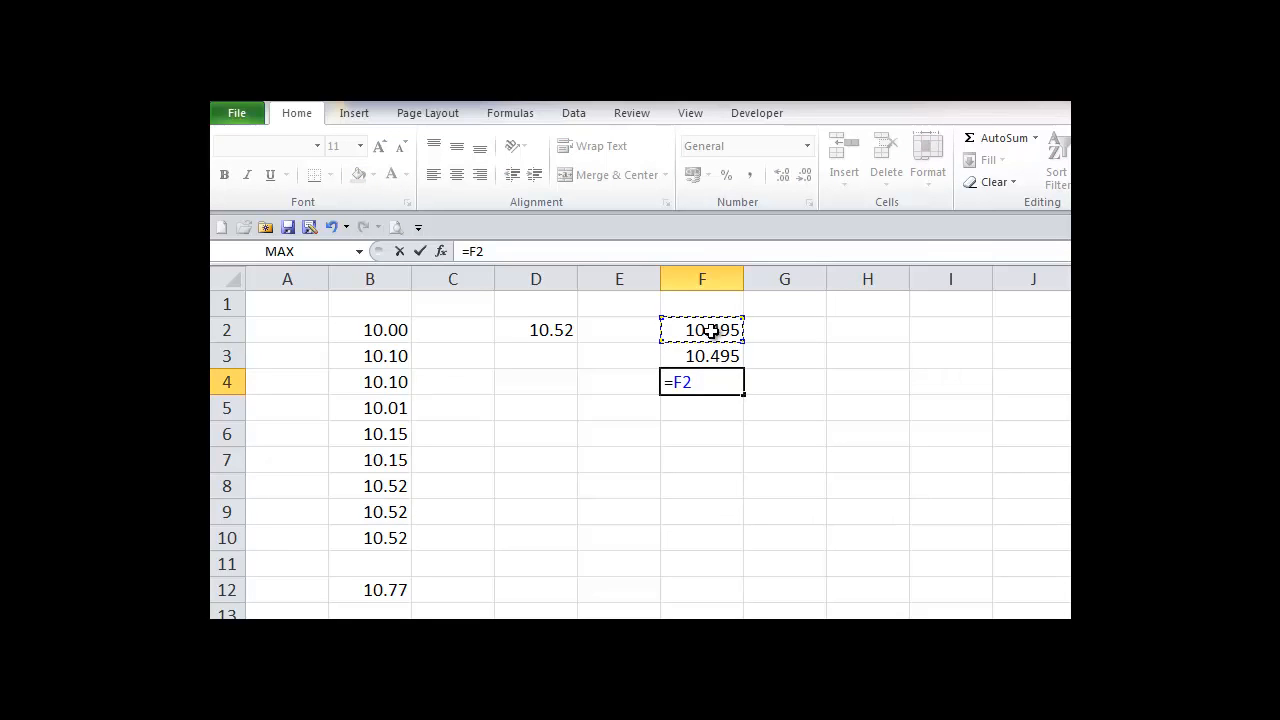
type("+")
left_click(698, 360)
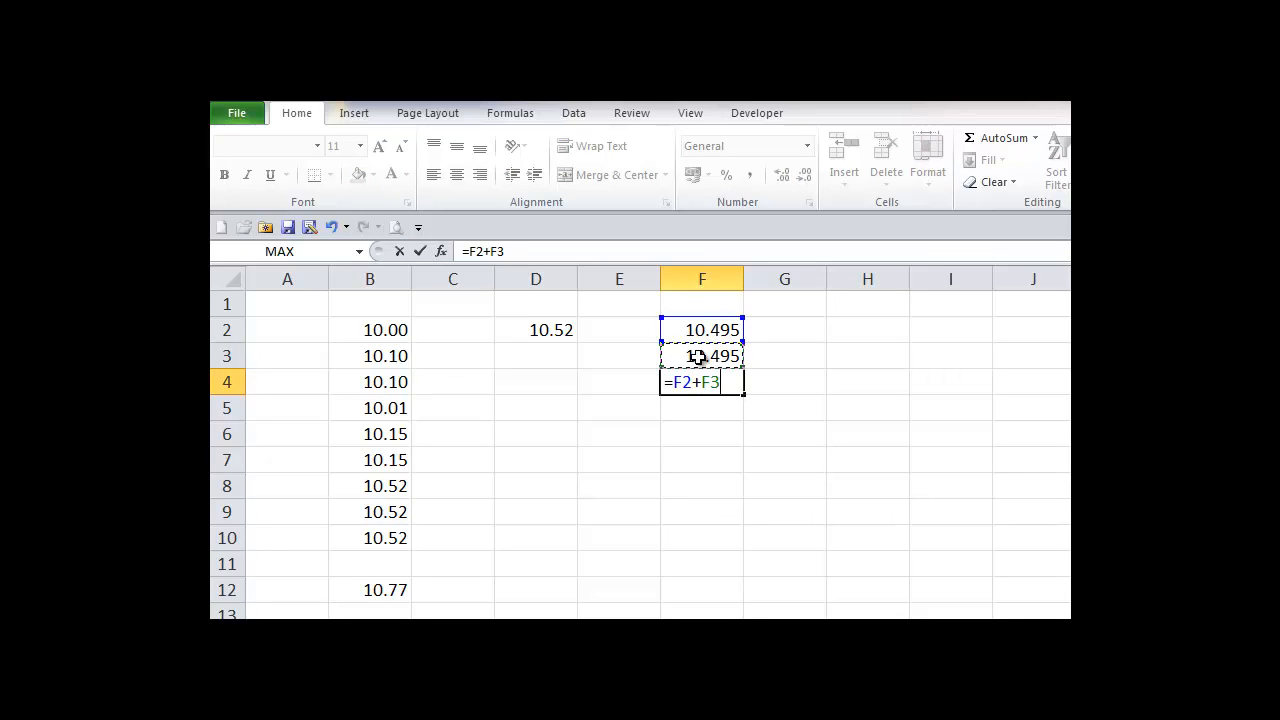
left_click(419, 251)
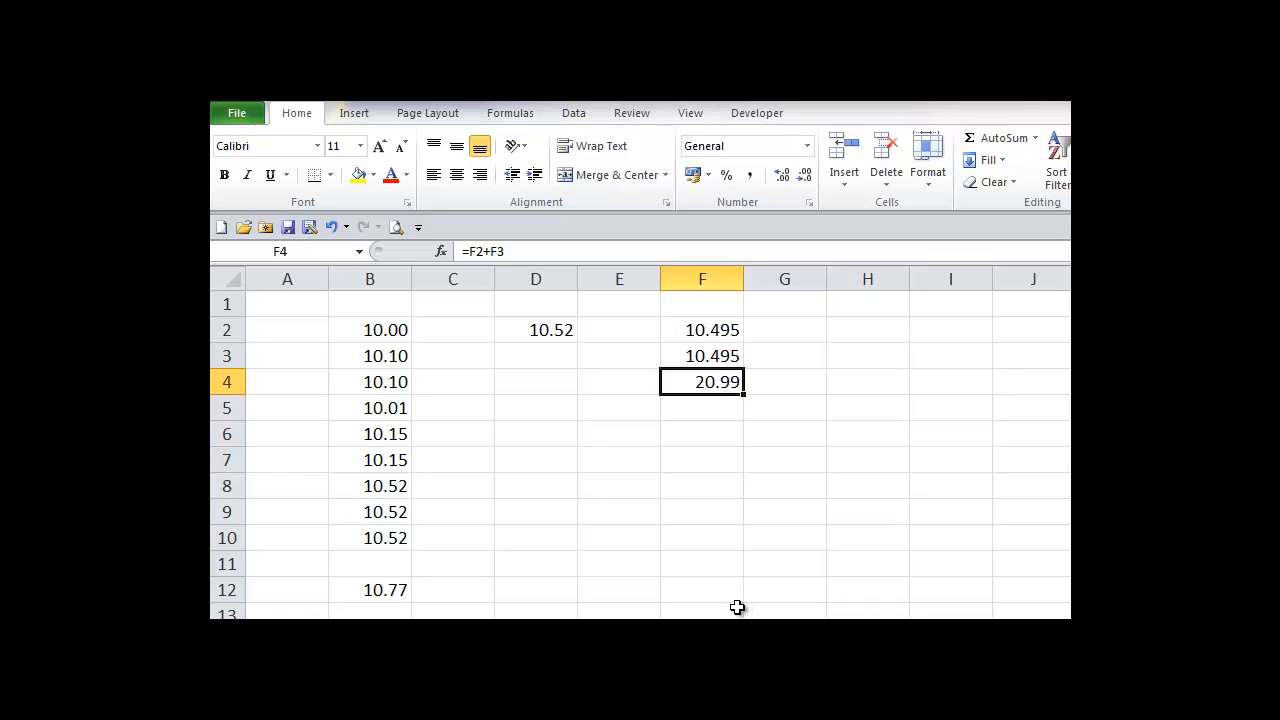
Step: Apply the Number format to column F so it shows 10.50, 10.50 and 20.99
left_click(702, 277)
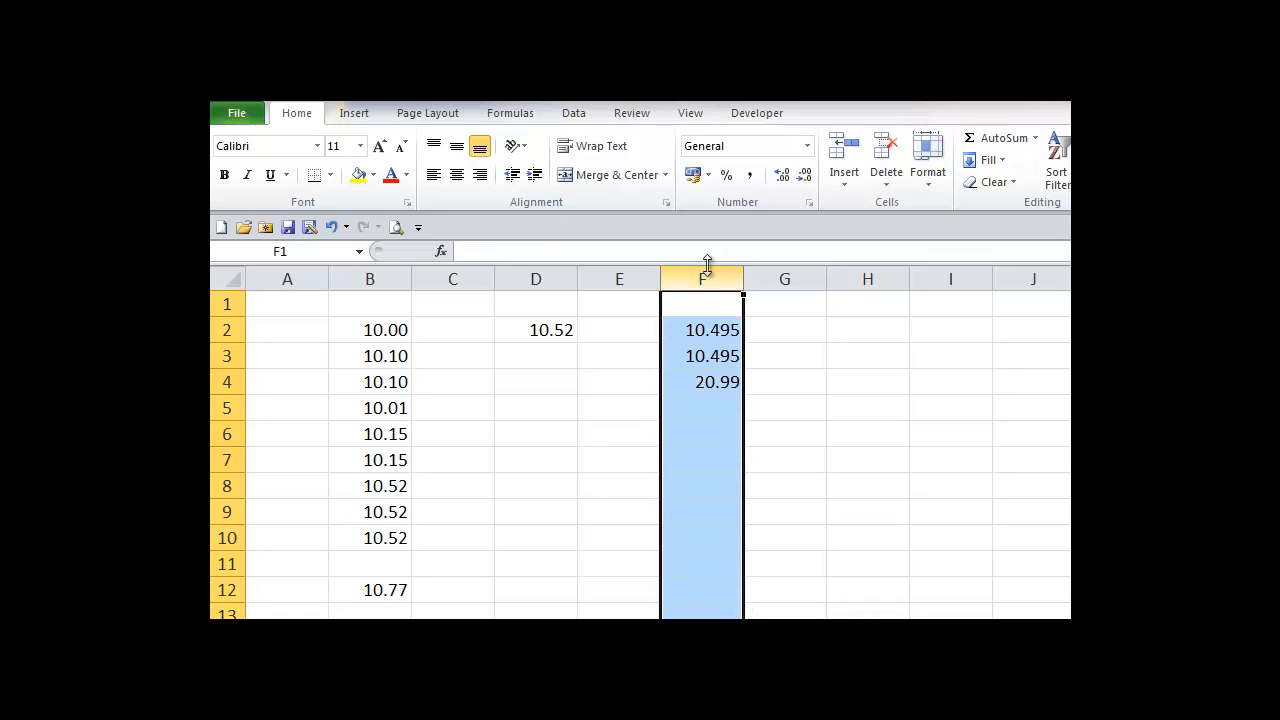
left_click(806, 147)
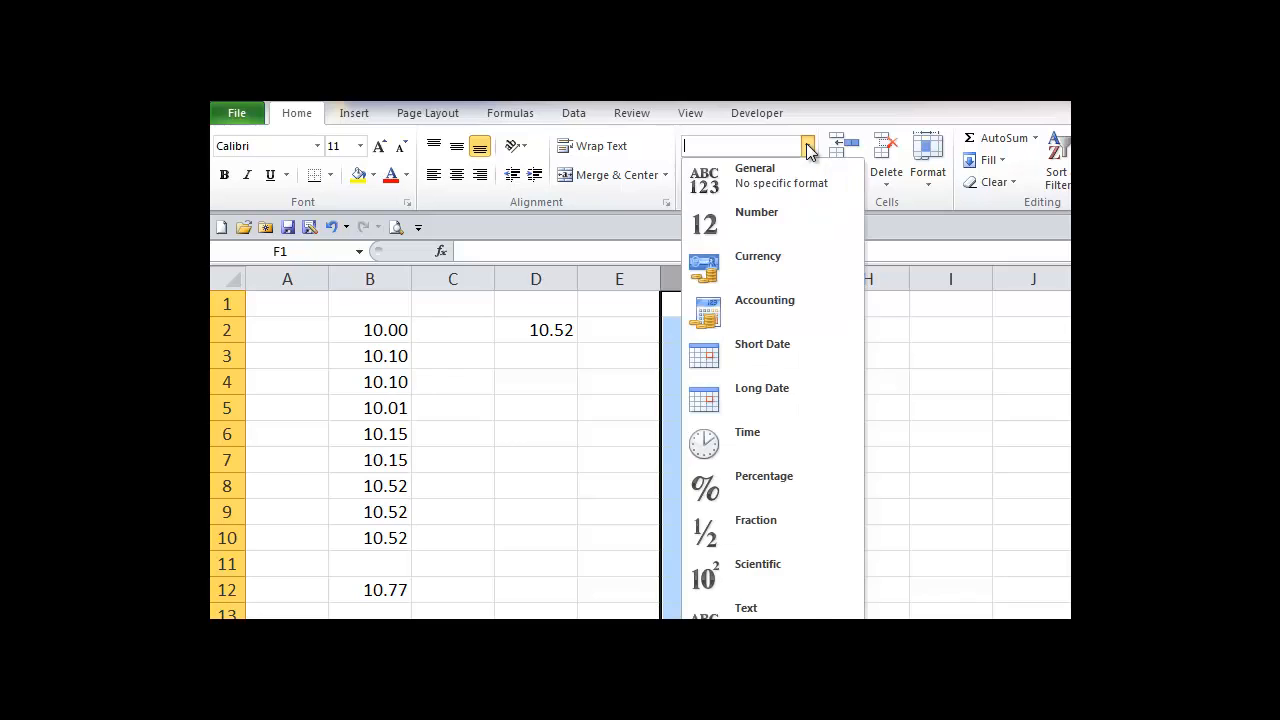
left_click(766, 214)
left_click(854, 408)
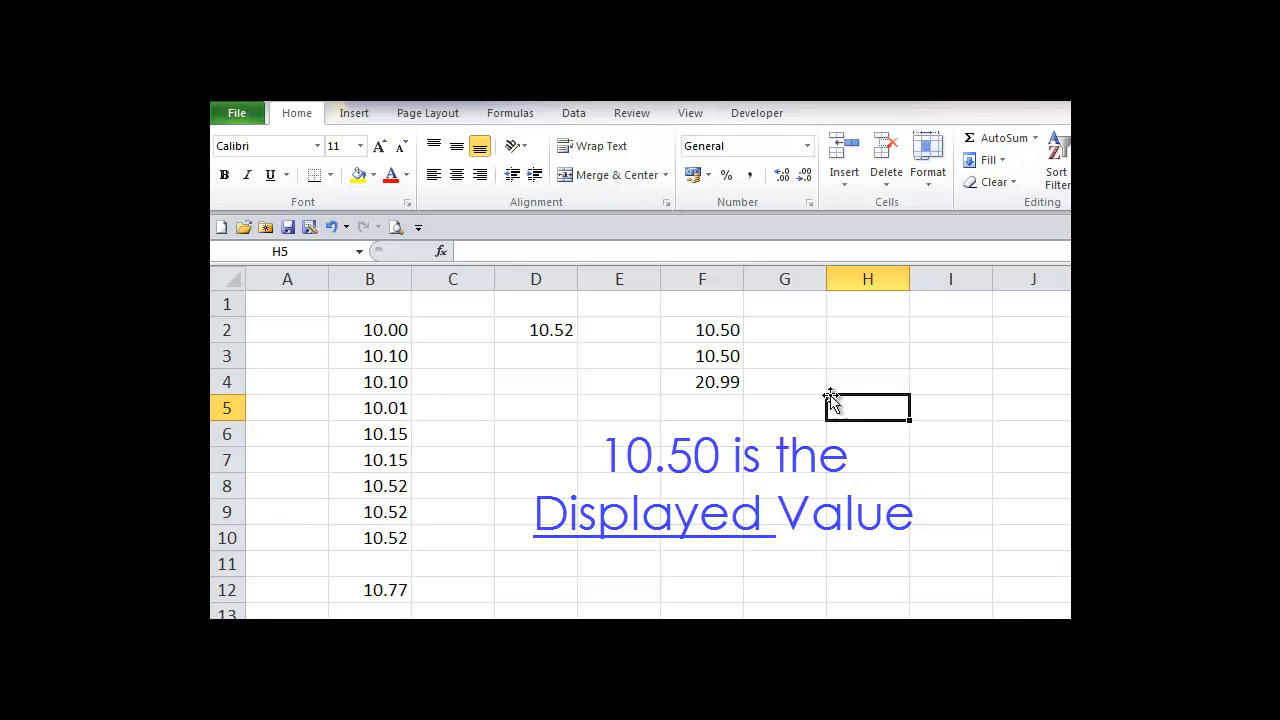
left_click(719, 328)
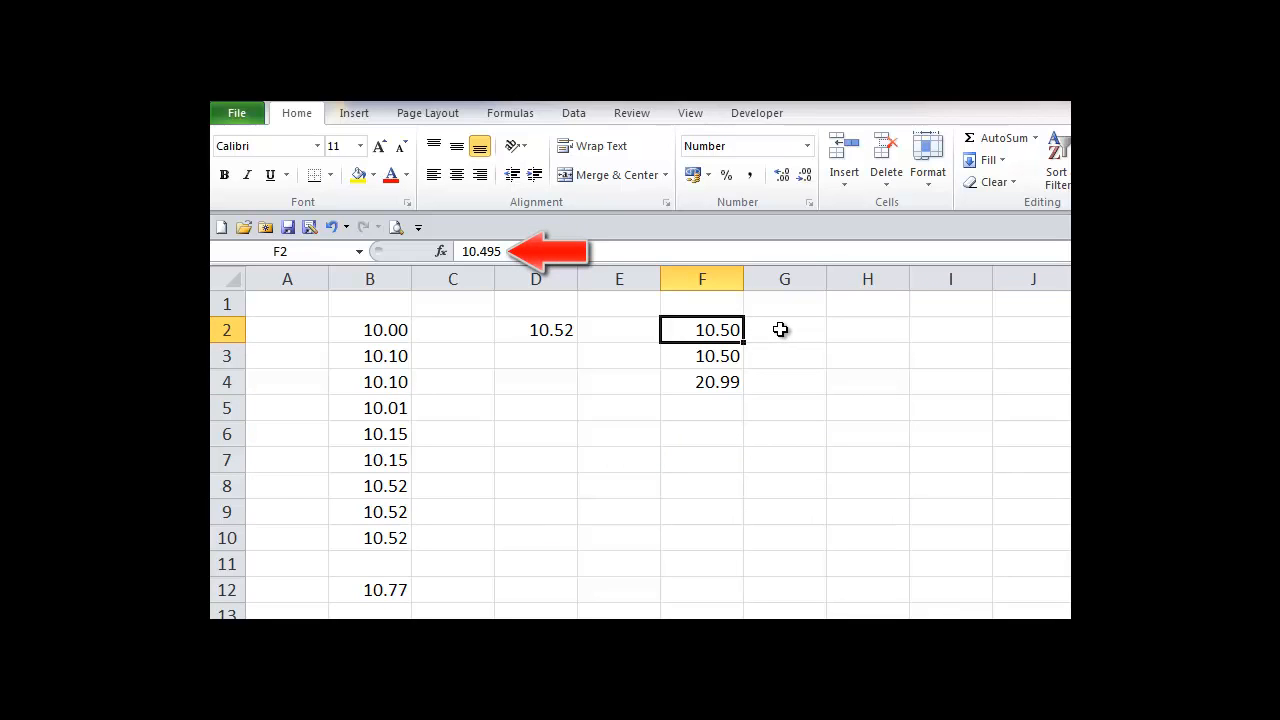
left_click(711, 354)
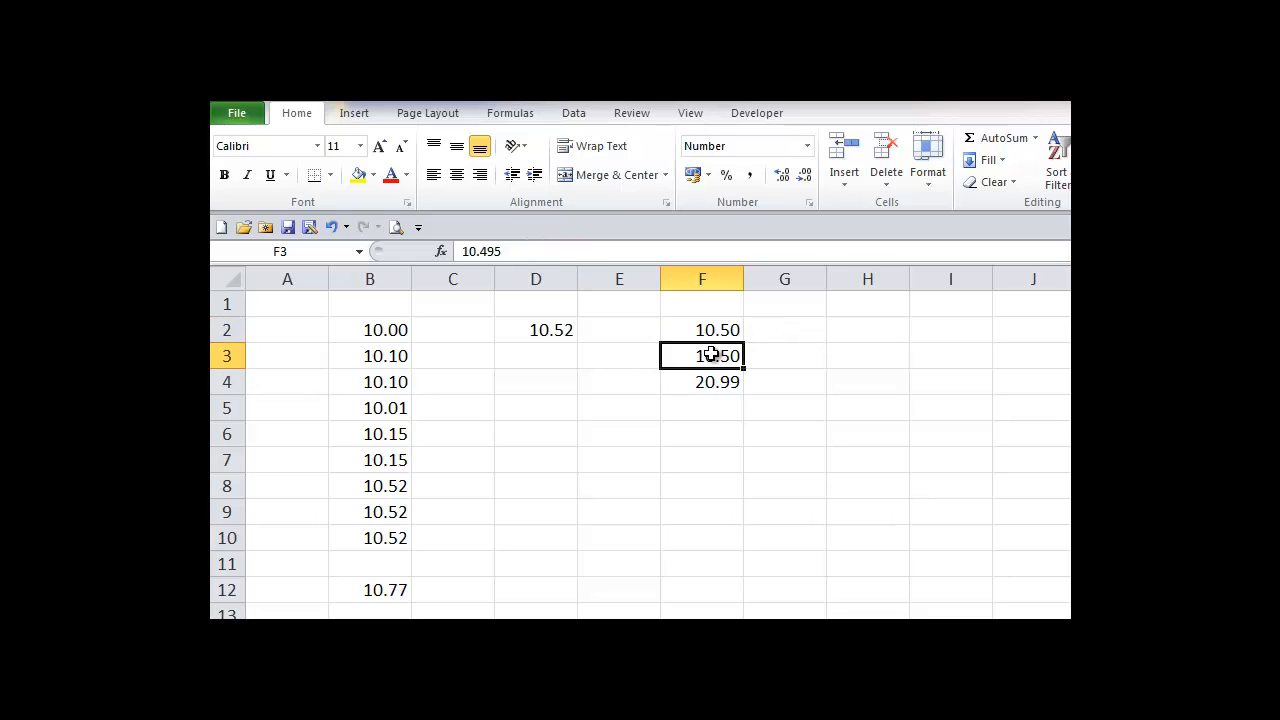
left_click(795, 354)
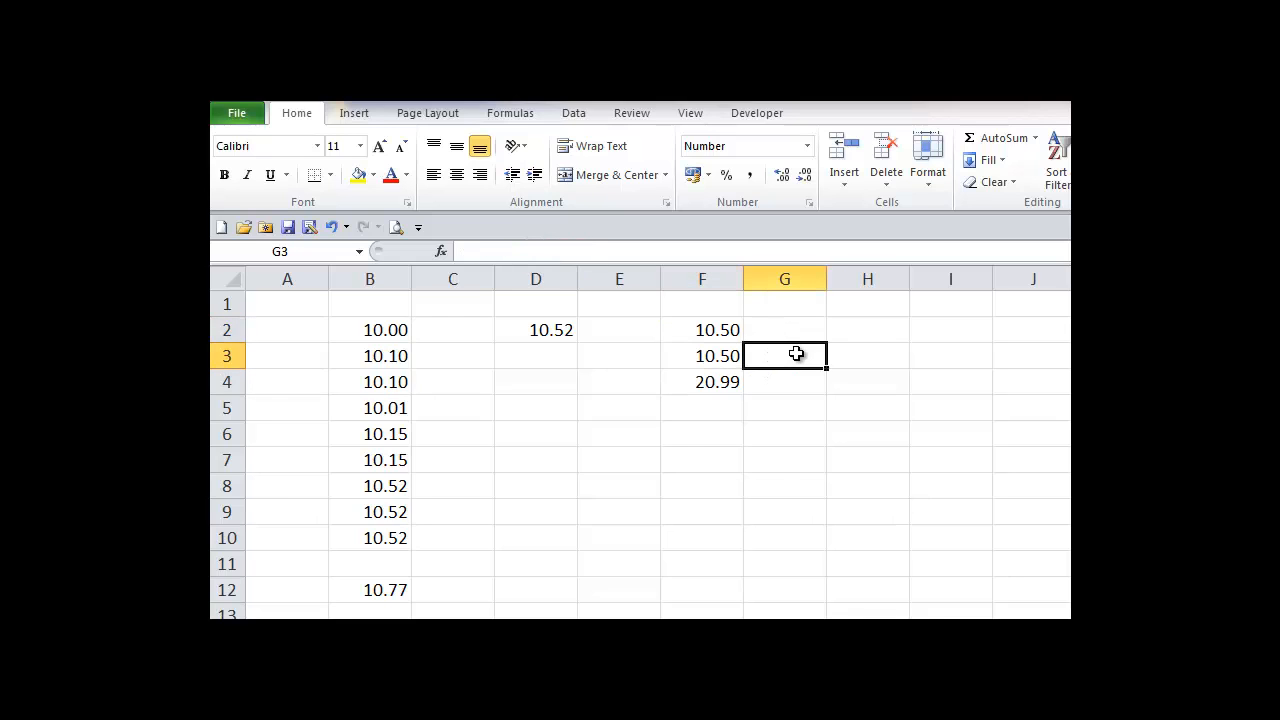
left_click(716, 358)
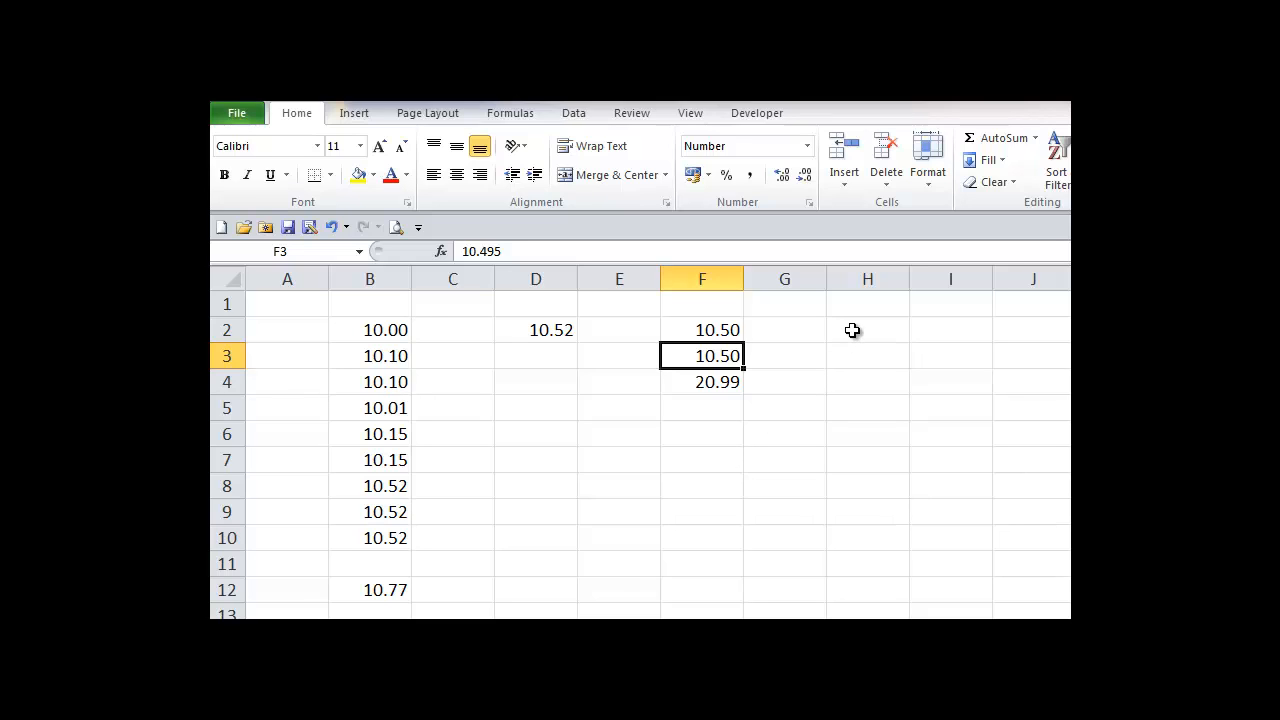
Step: Enter 123 in F8 (shown as 123.00) and the word 'text' in F9
left_click(700, 484)
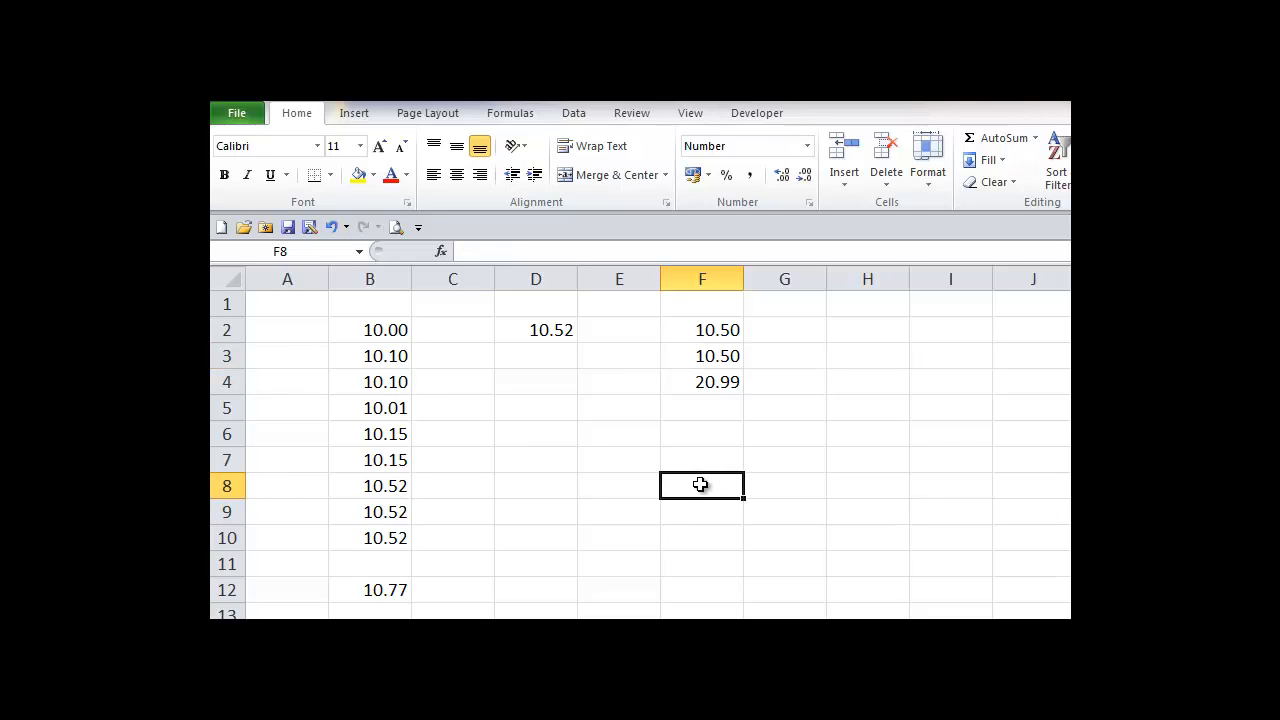
type("123")
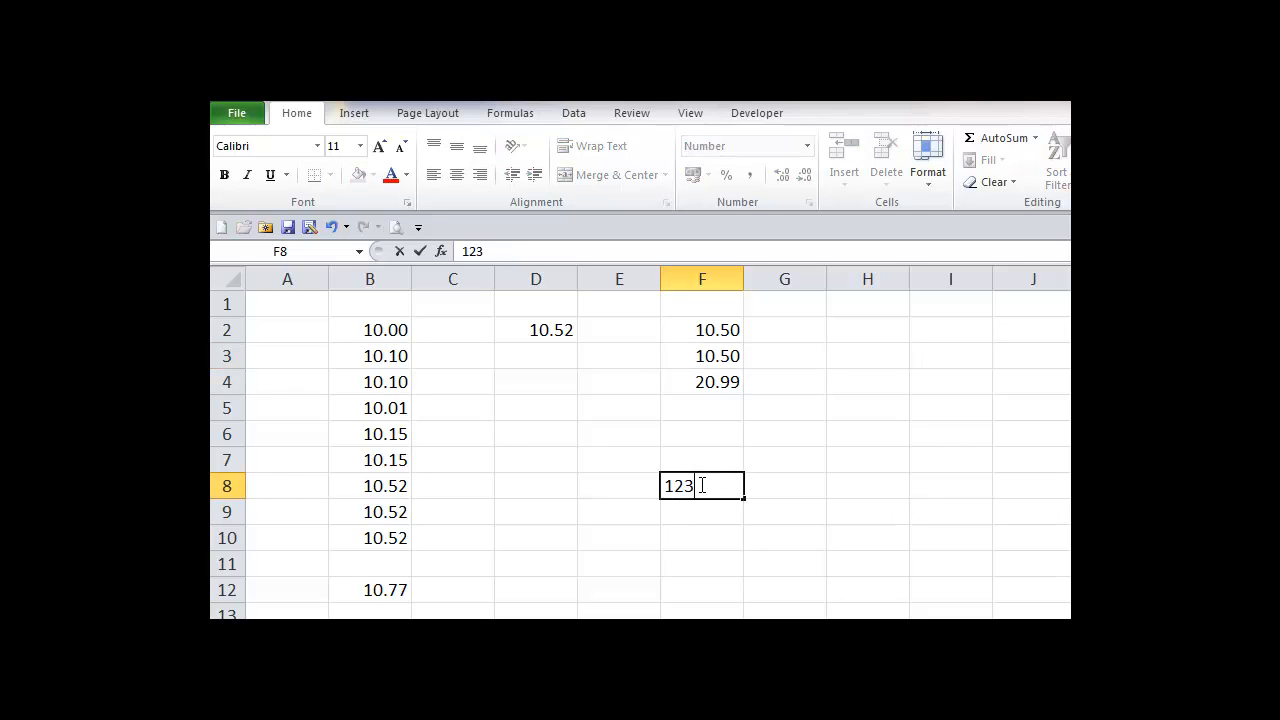
key("Return")
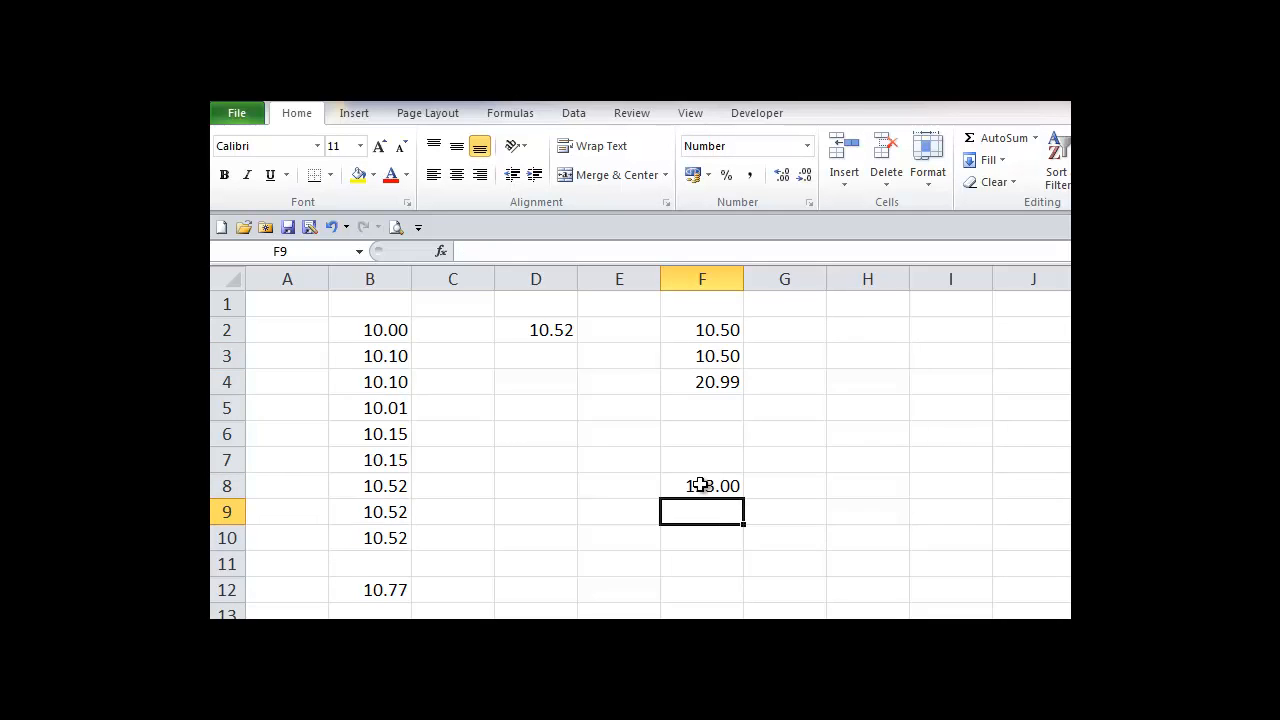
type("text")
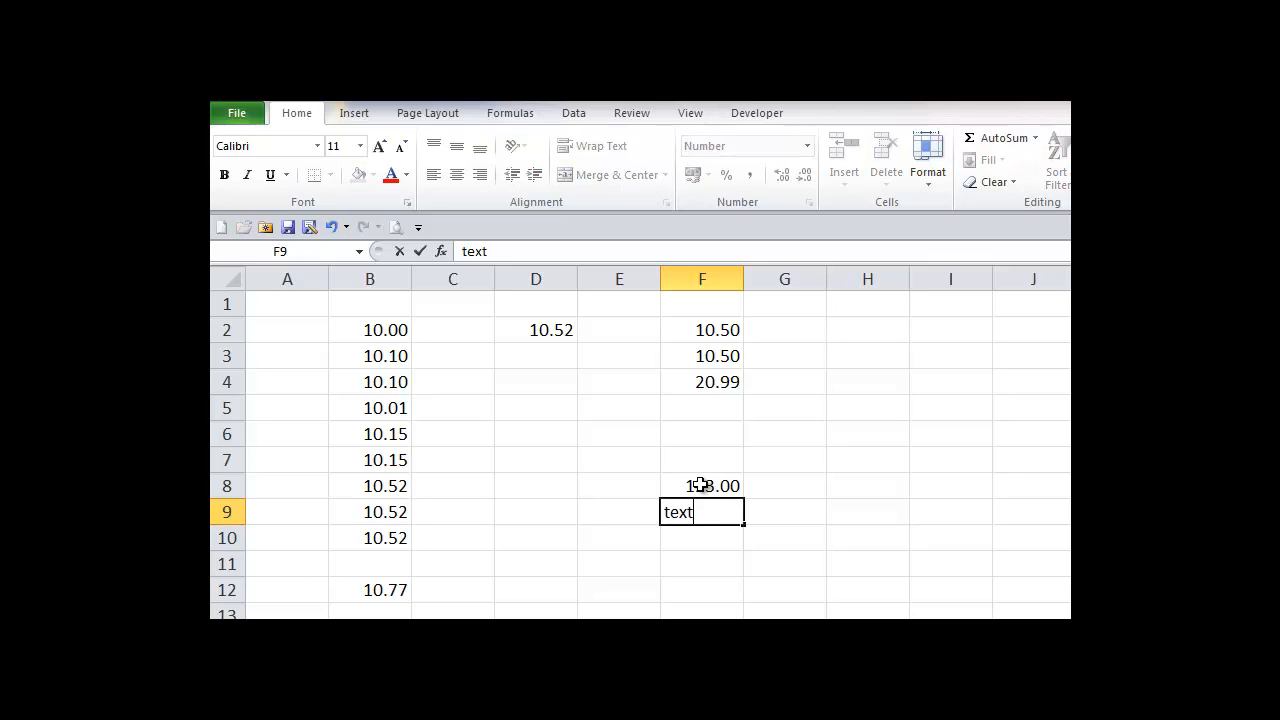
key("Return")
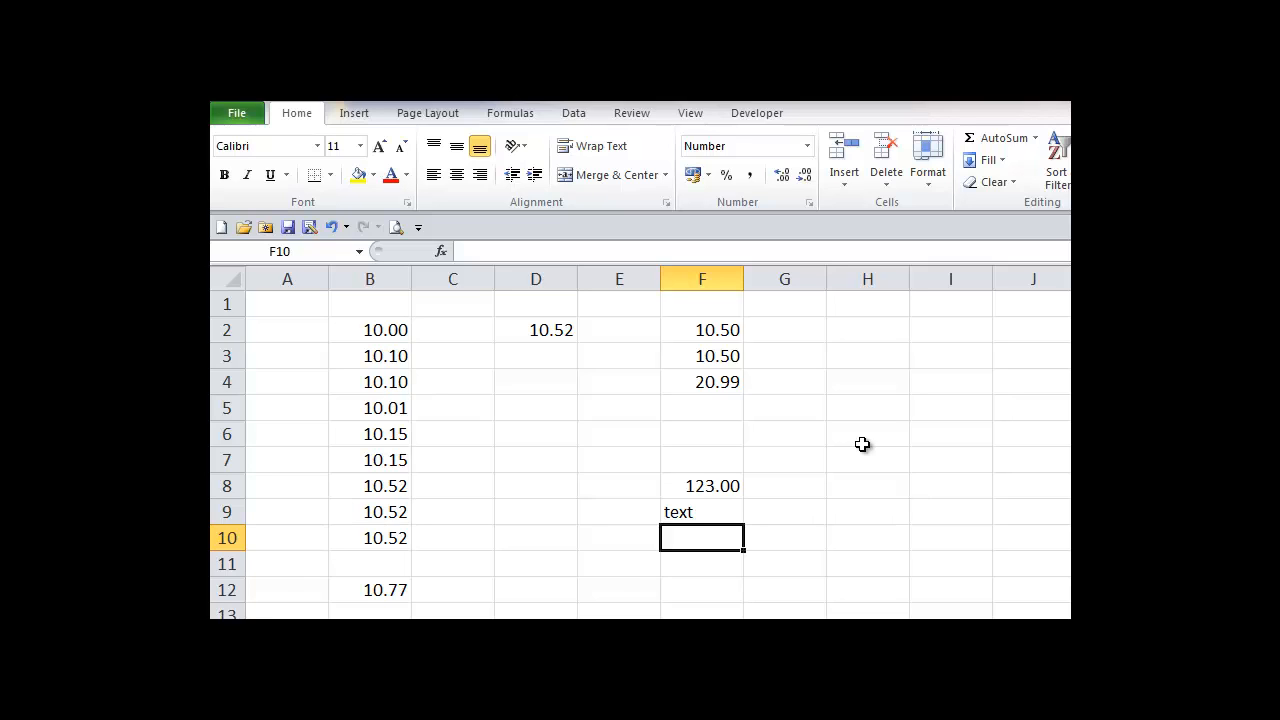
Step: Center-align the values in the whole of column B
left_click(375, 278)
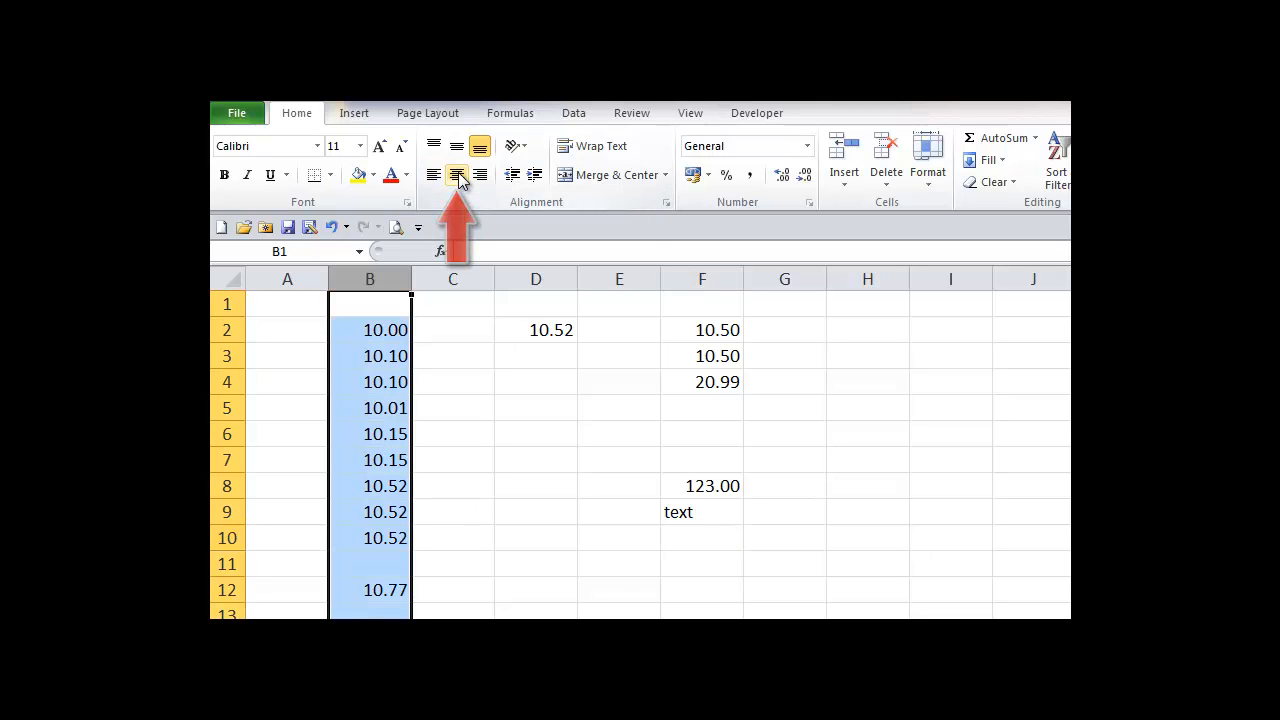
left_click(457, 176)
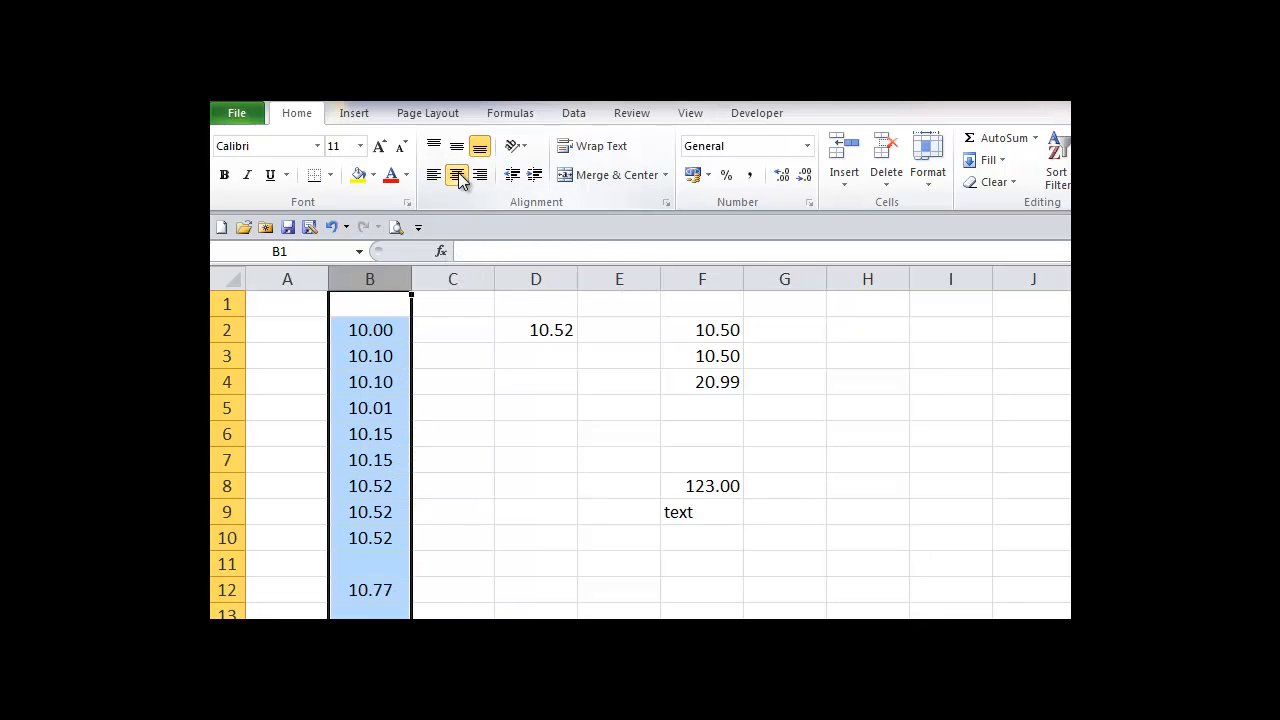
left_click(560, 484)
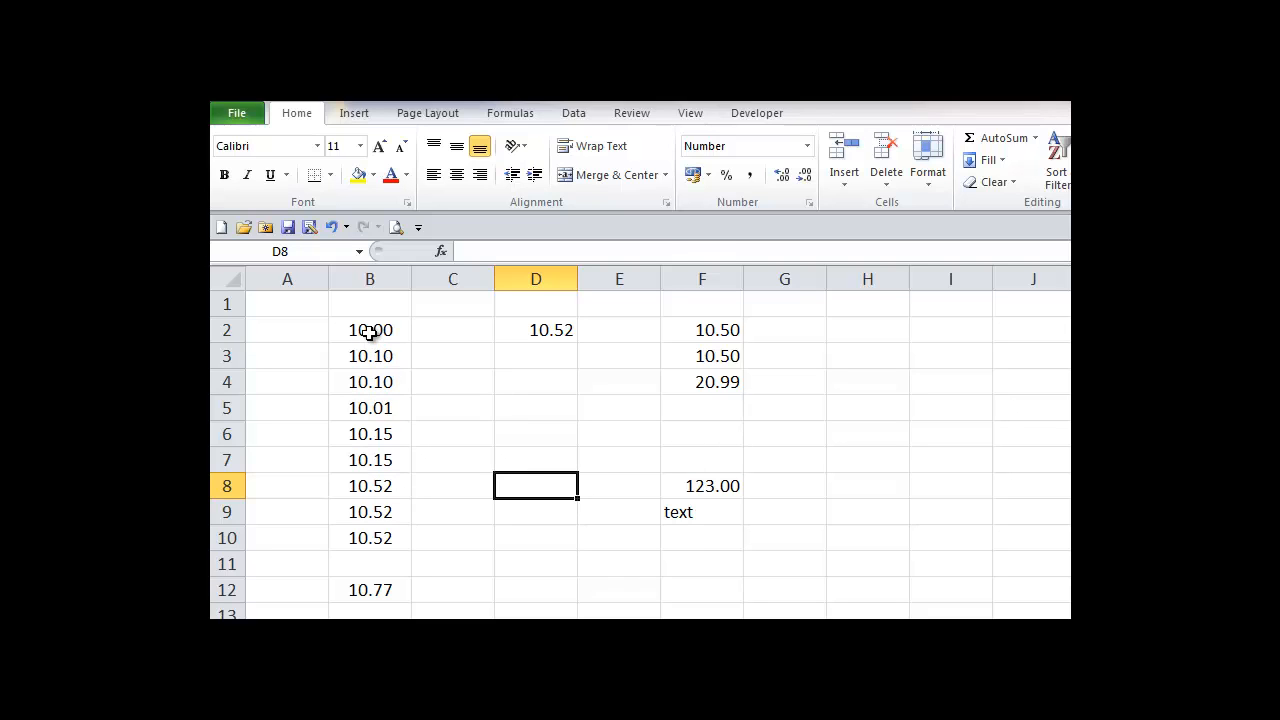
Step: Format B2:B12 as Currency with the $ Mohawk symbol and two decimals
left_click_drag(370, 333, 374, 590)
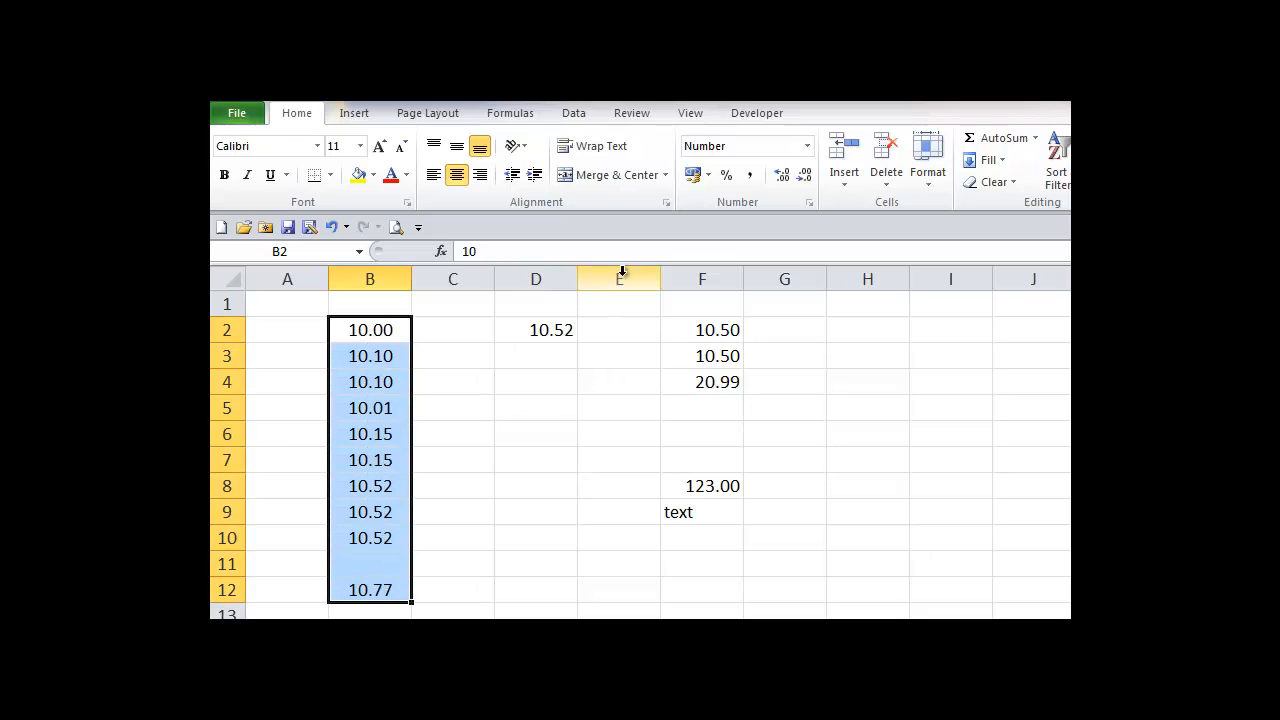
left_click(709, 176)
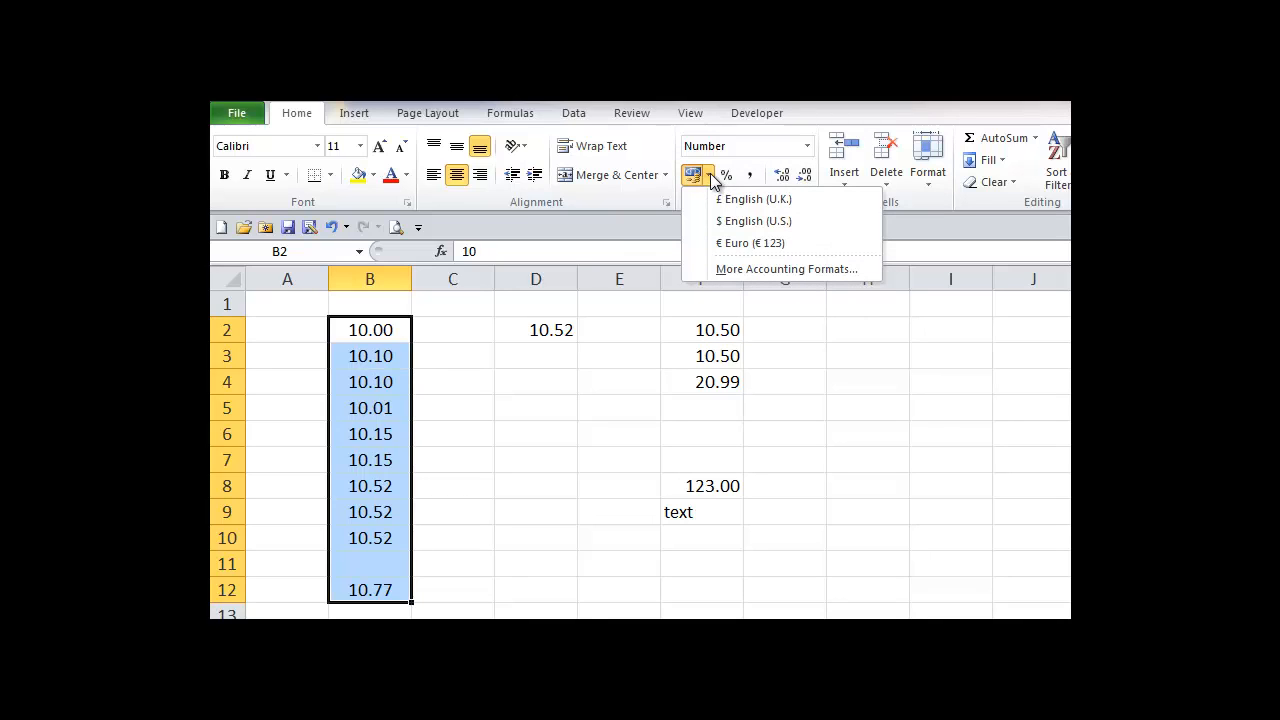
left_click(800, 270)
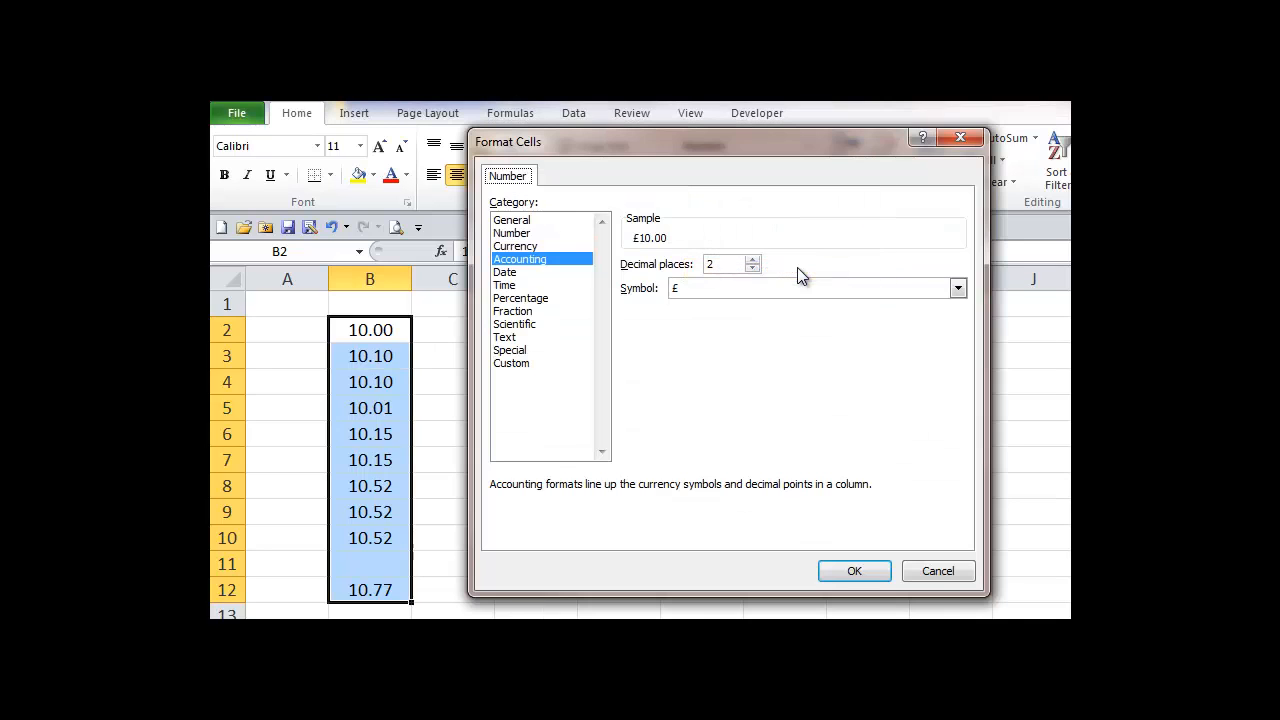
left_click(532, 248)
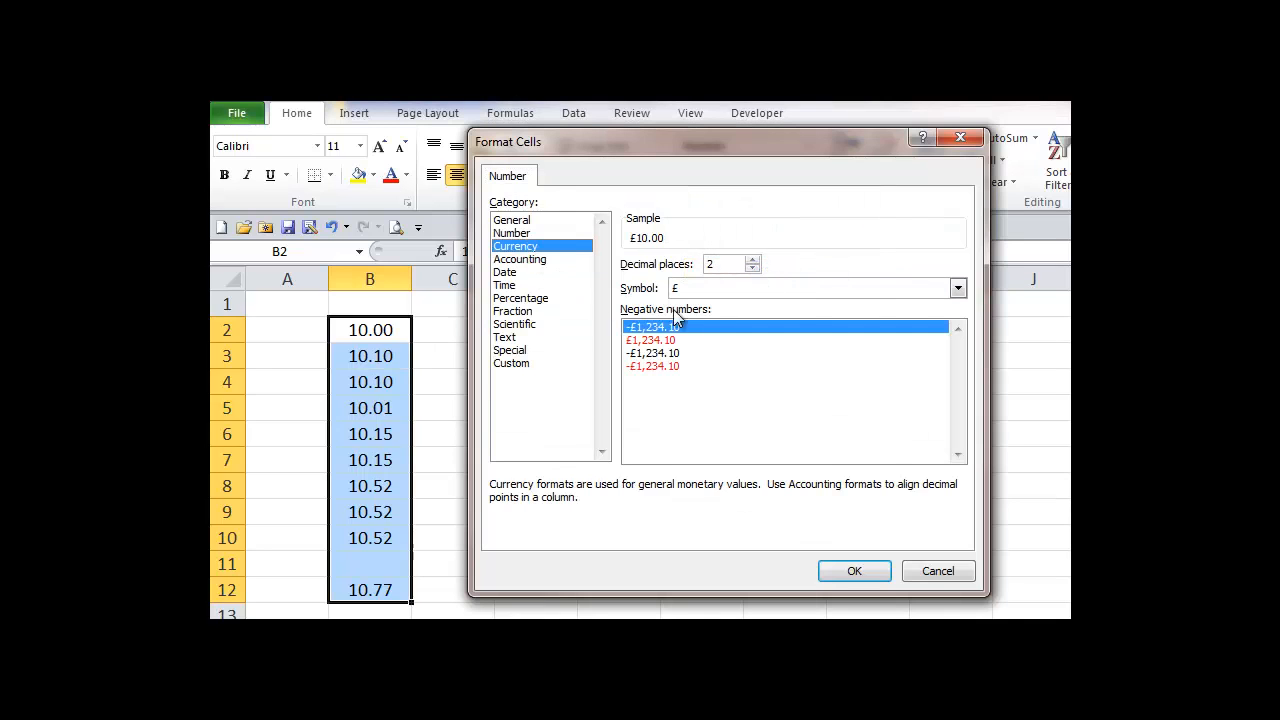
left_click(957, 290)
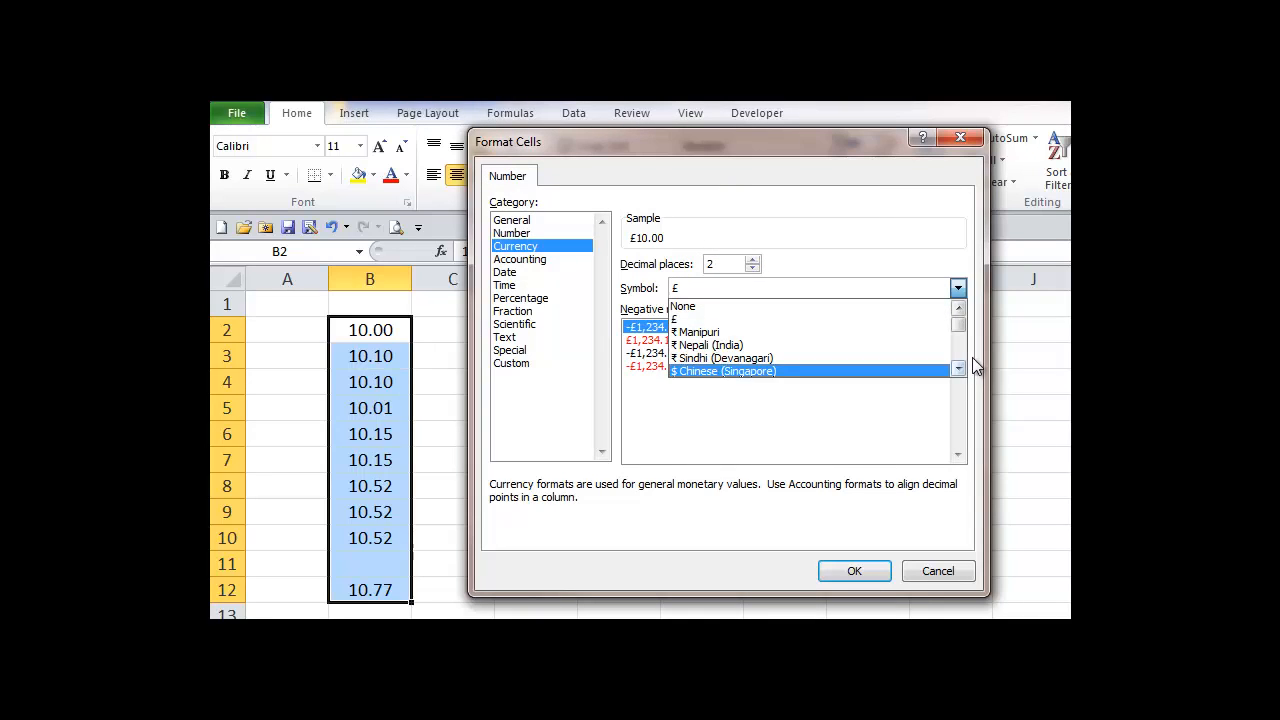
left_click(958, 348)
left_click(958, 348)
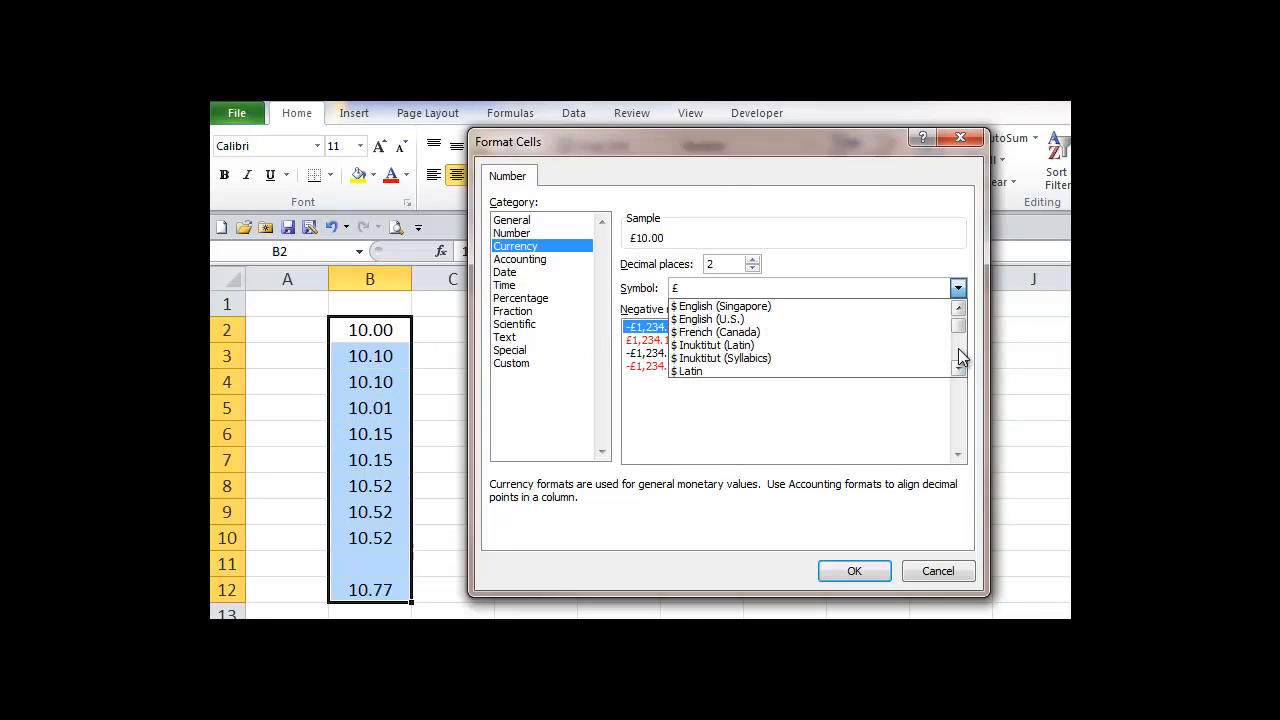
left_click(958, 348)
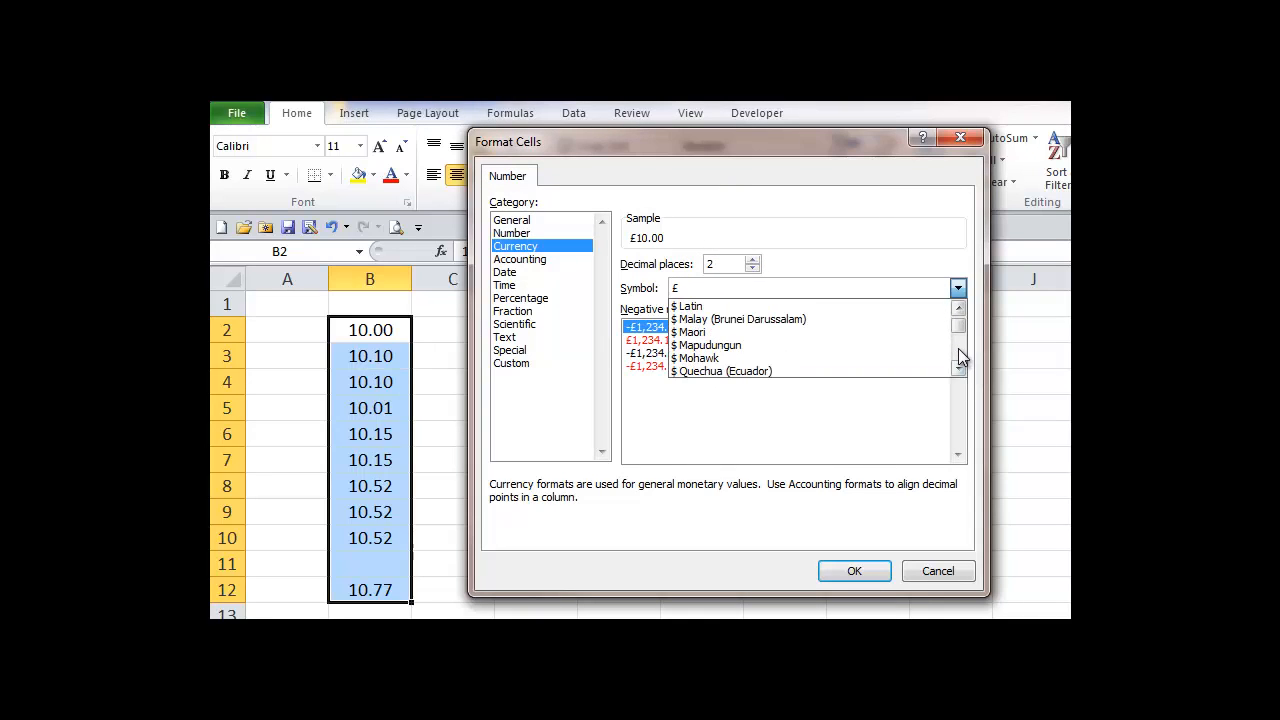
left_click(706, 358)
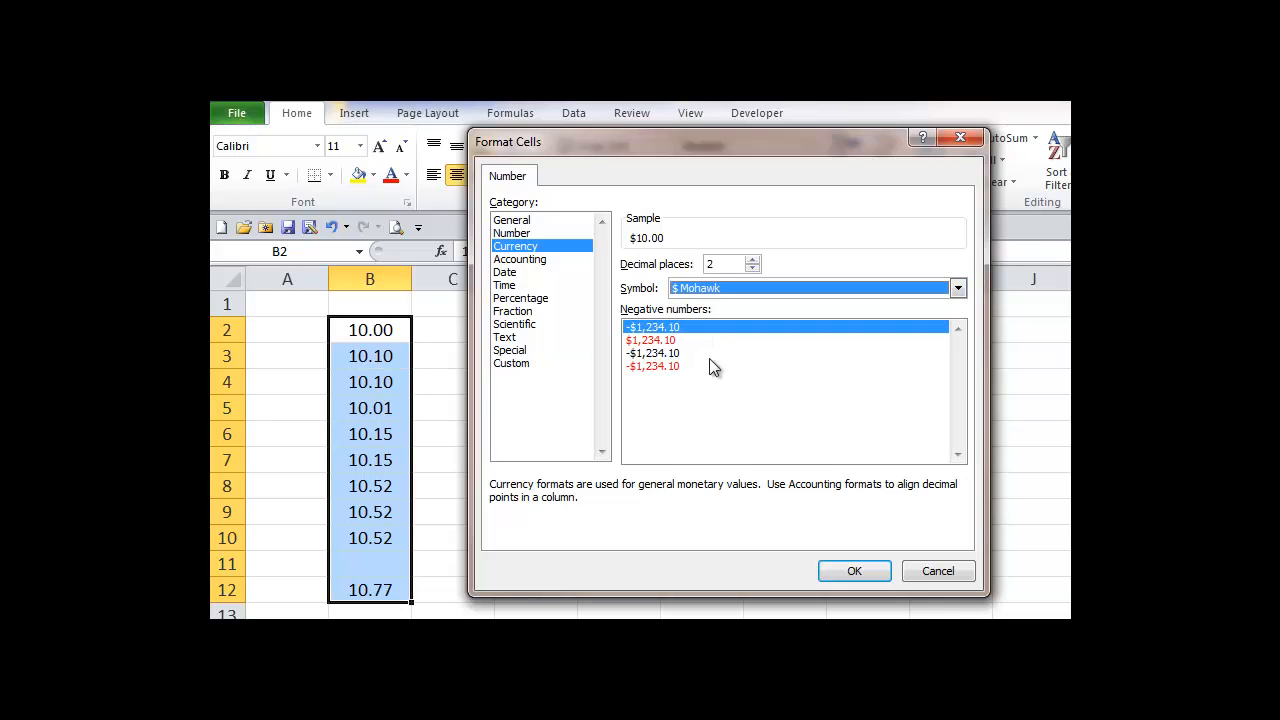
left_click(858, 572)
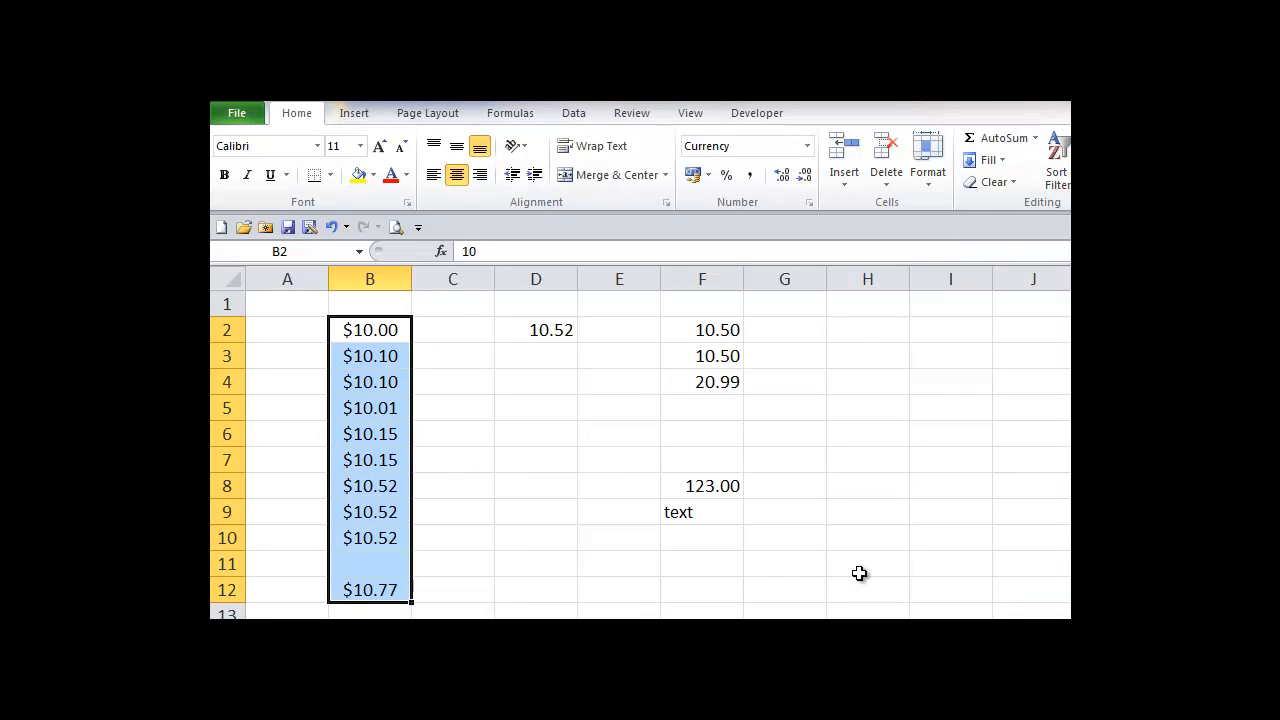